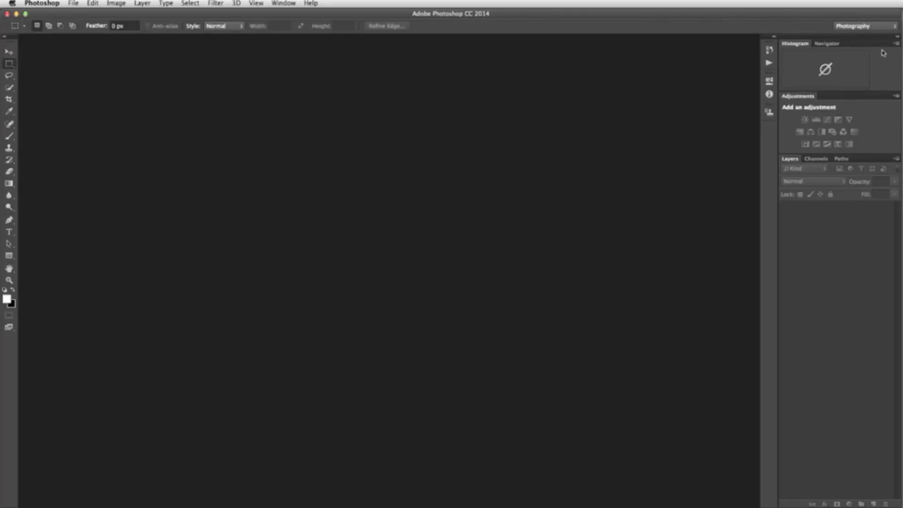
Step: Switch to the Motion workspace and add the video clips A003_C010_12093P_Tracks, IMG_4150 and IMG_4154 to the timeline
left_click(859, 26)
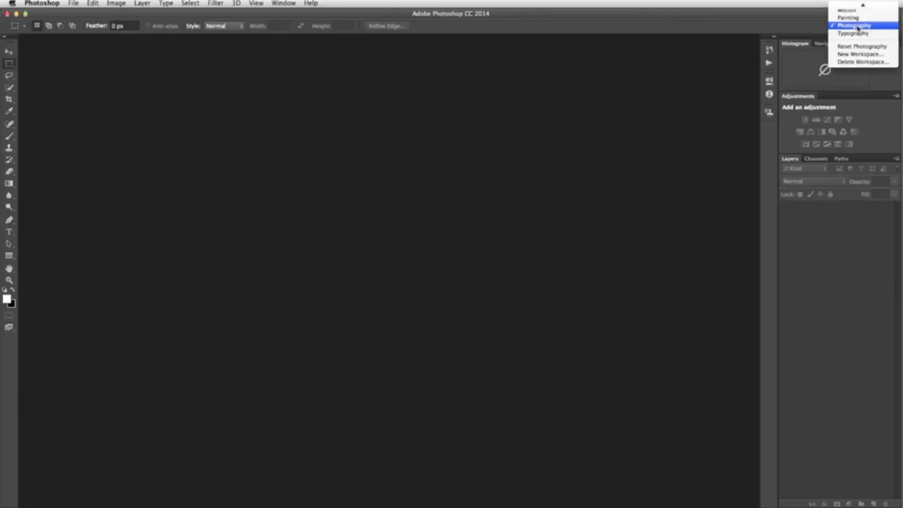
left_click(854, 17)
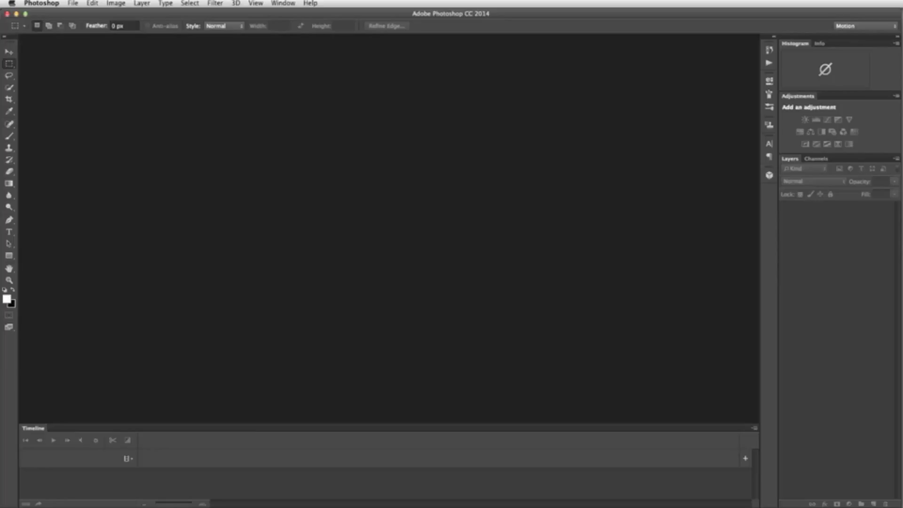
left_click(127, 459)
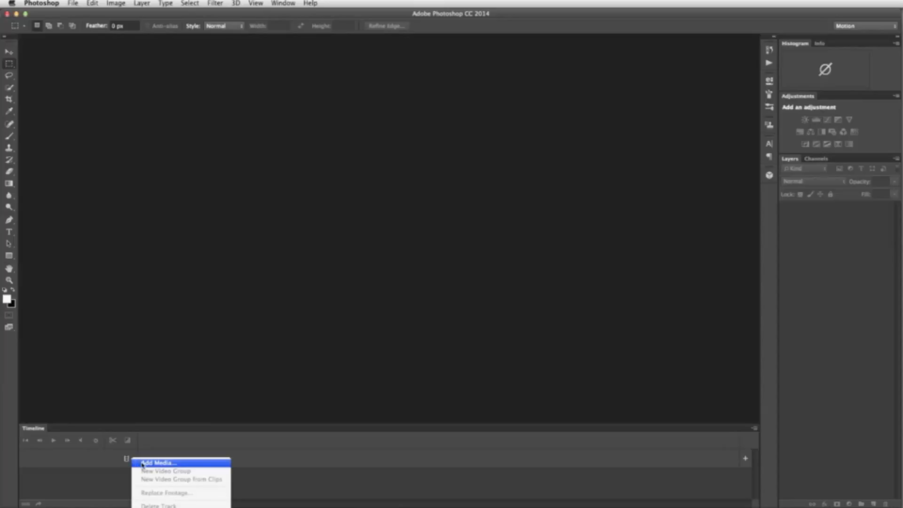
left_click(143, 464)
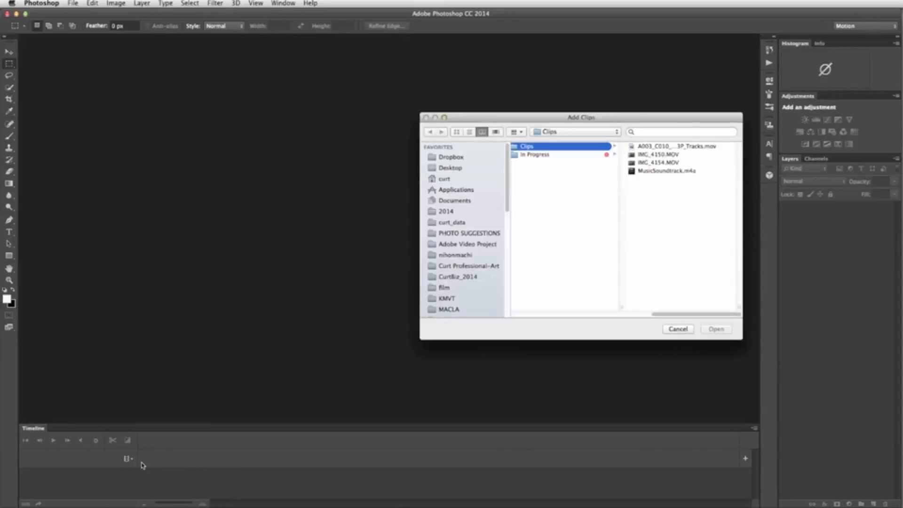
left_click(724, 146)
left_click(607, 163, "shift")
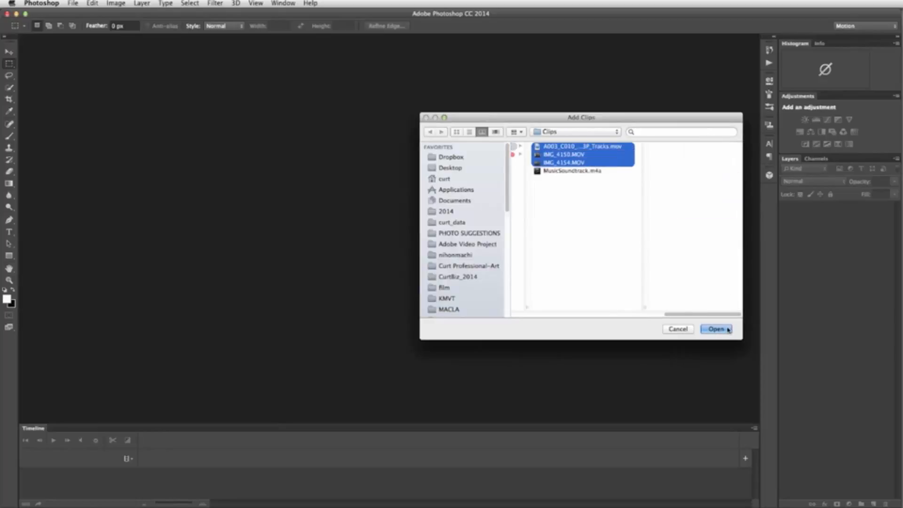
left_click(728, 330)
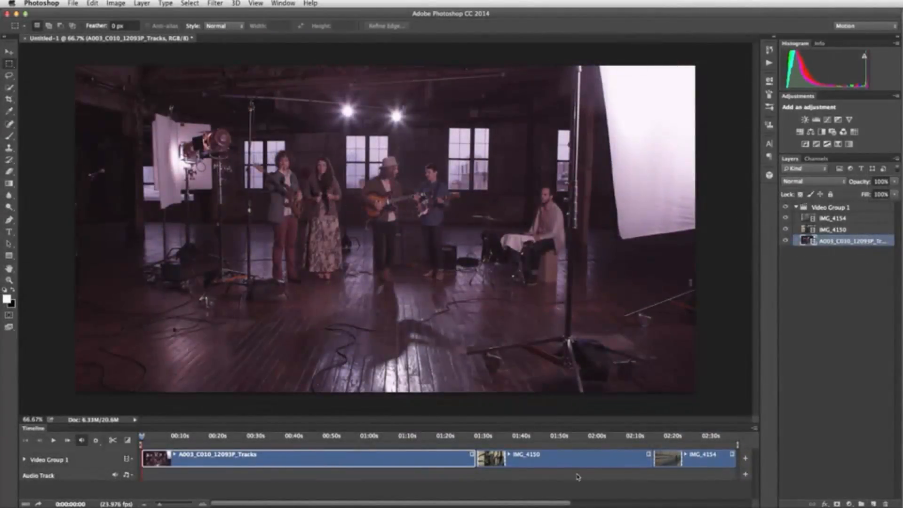
Step: Reorder the timeline clips to IMG_4154, IMG_4150, A003_C010_12093P_Tracks, and trim both ends of IMG_4154 to leave about 12 seconds
left_click_drag(570, 460, 227, 464)
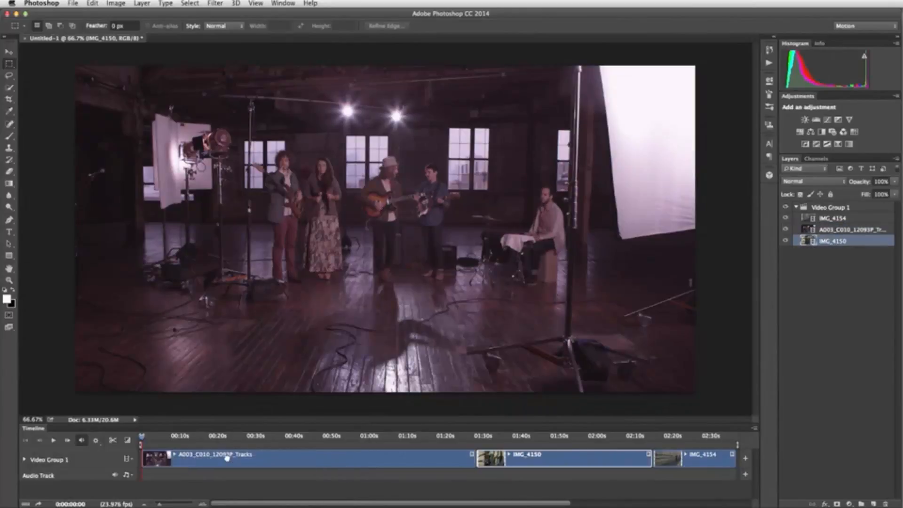
left_click_drag(708, 463, 156, 459)
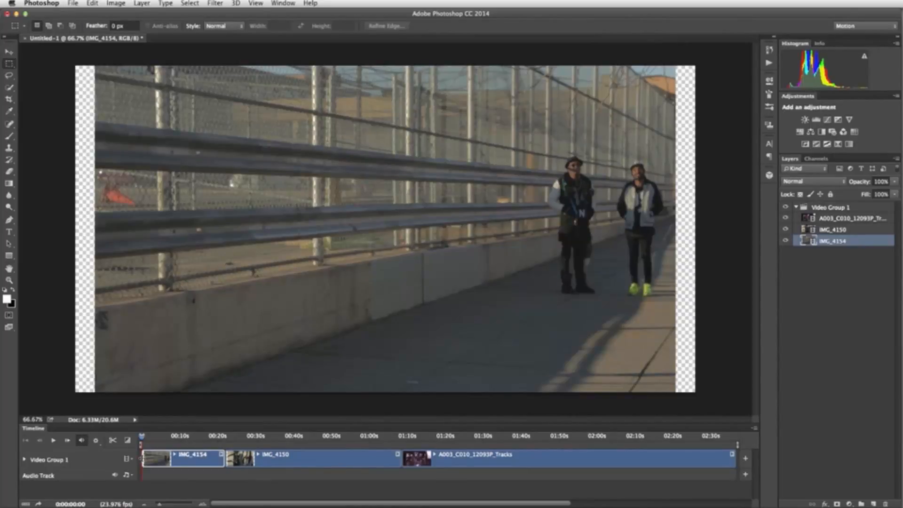
left_click_drag(141, 459, 167, 458)
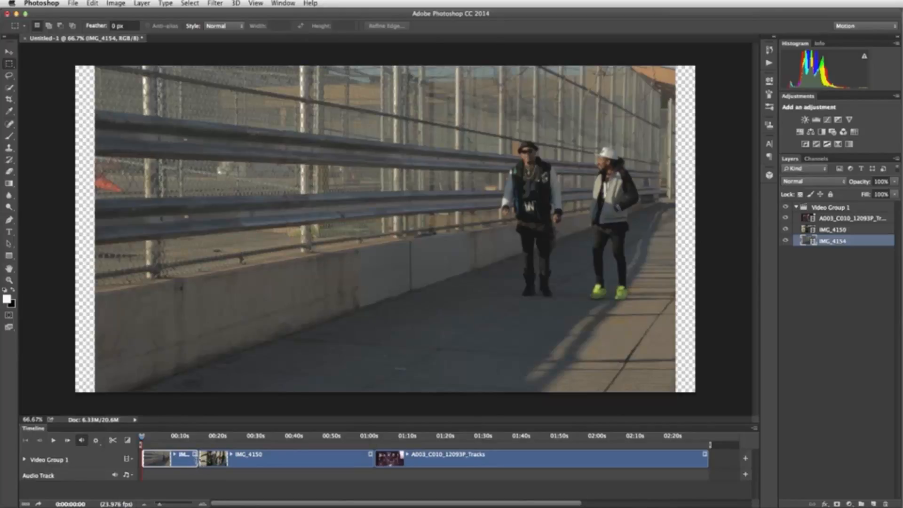
left_click_drag(195, 457, 189, 459)
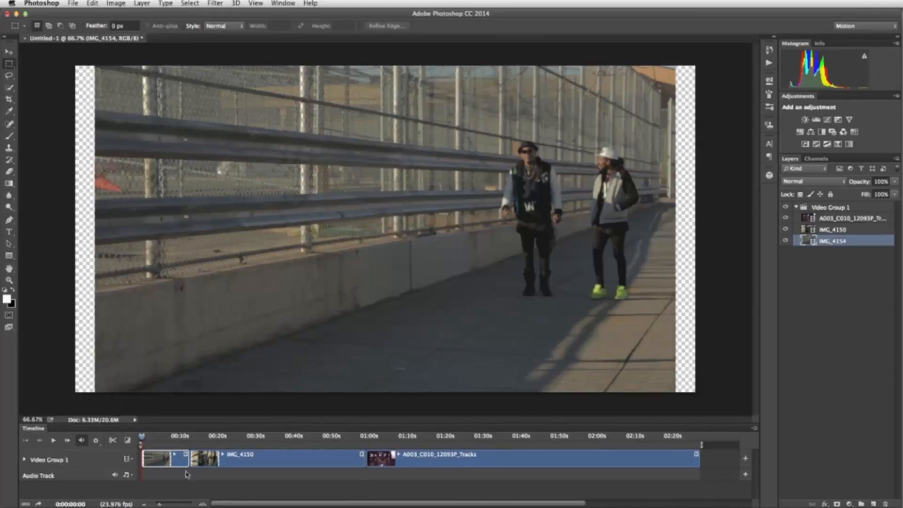
Step: Play the start of the timeline, step one frame back and forward, and return to the first frame
left_click(53, 442)
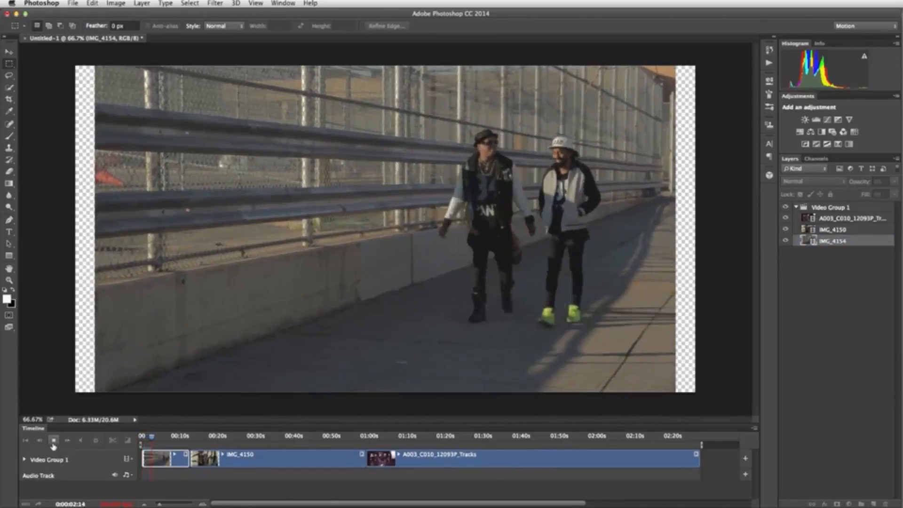
left_click(53, 442)
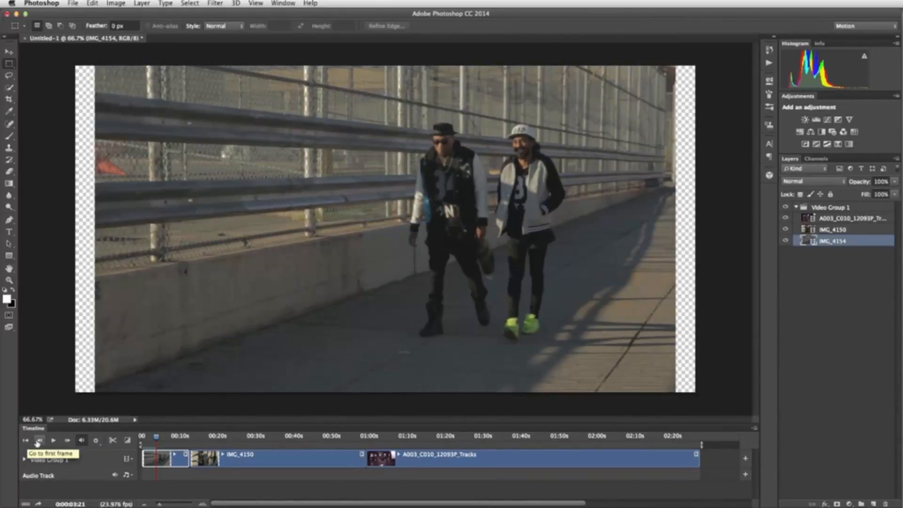
left_click(40, 441)
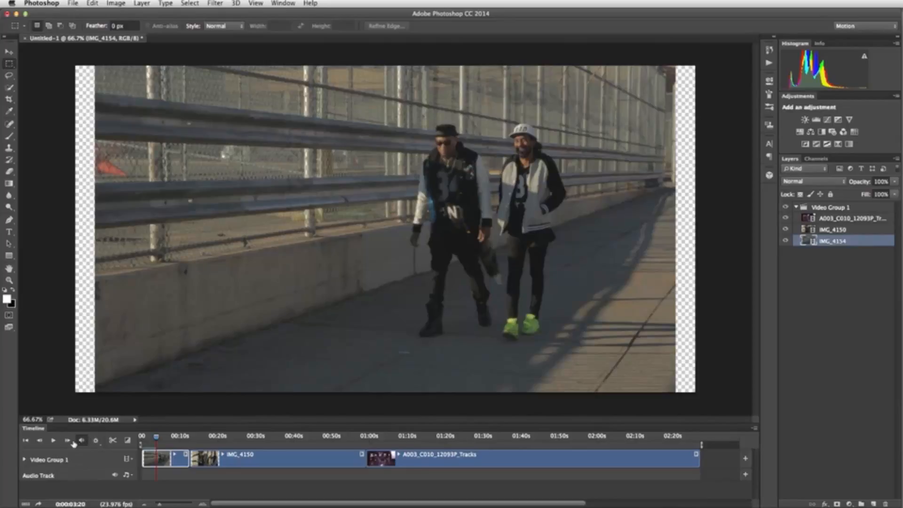
left_click(69, 442)
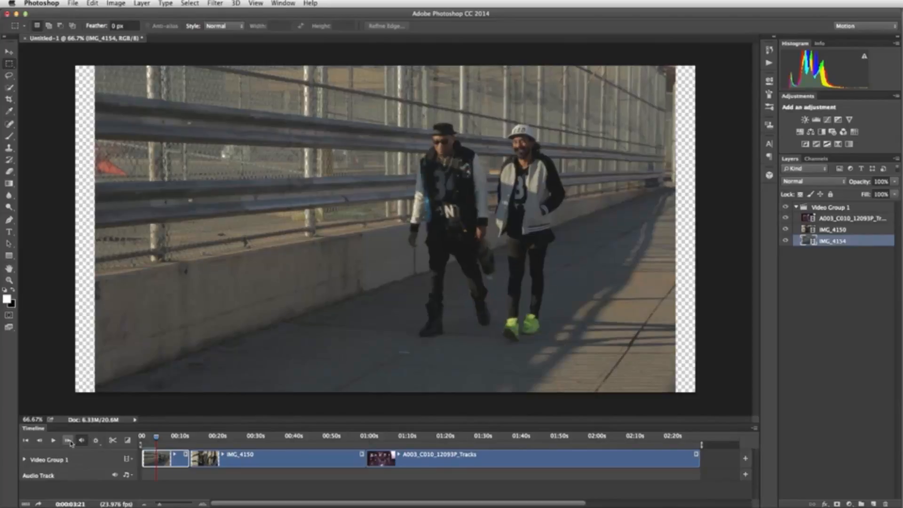
left_click(26, 441)
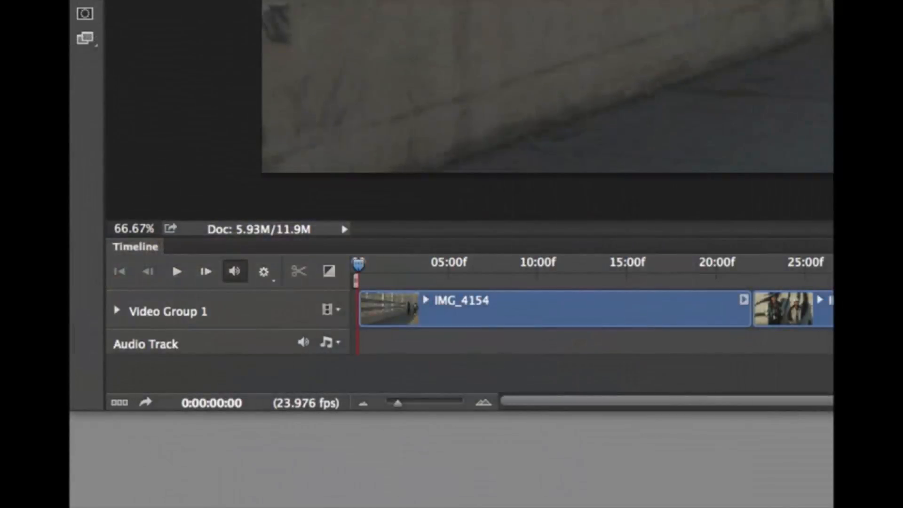
Step: Apply a 3-second Fade With Black transition to the start of the IMG_4154 clip and play it back
left_click(328, 271)
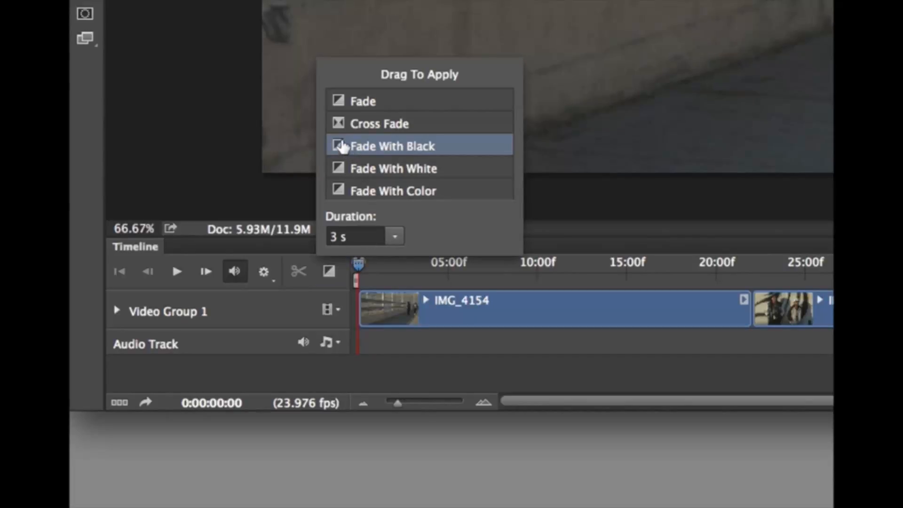
left_click_drag(343, 147, 376, 309)
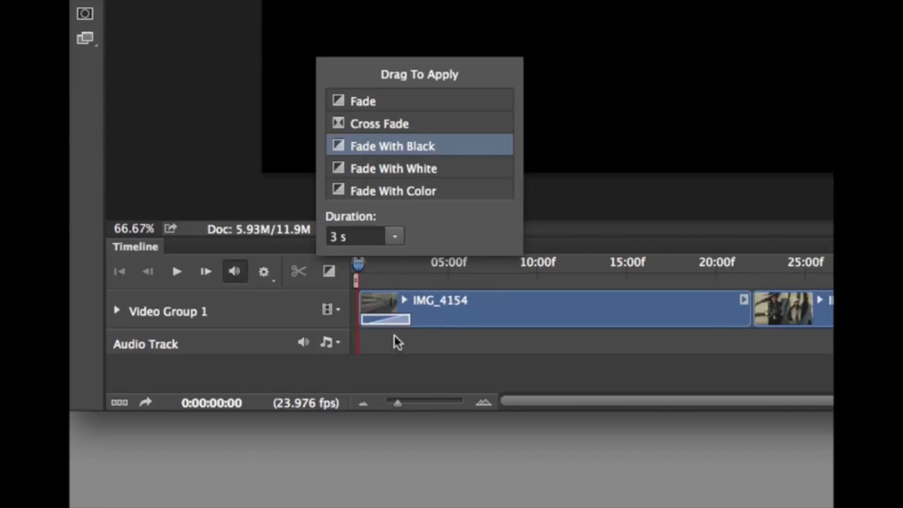
left_click(178, 278)
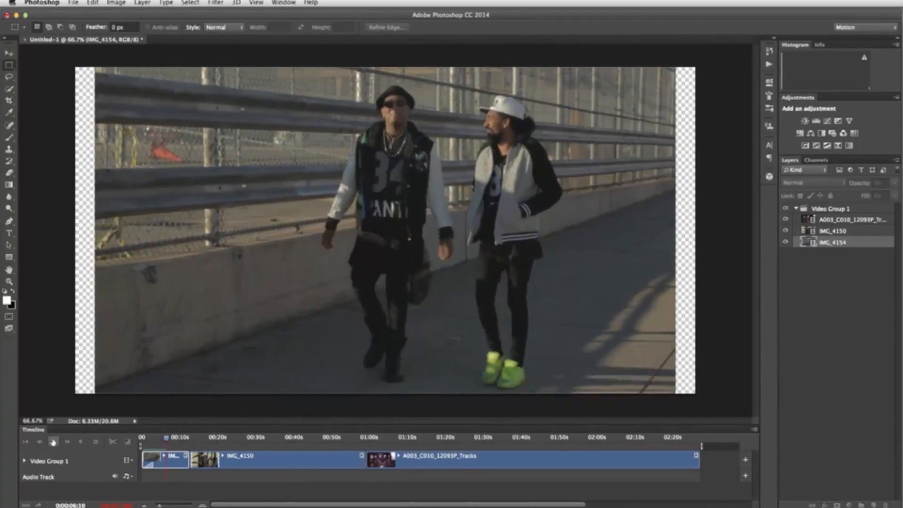
key("space")
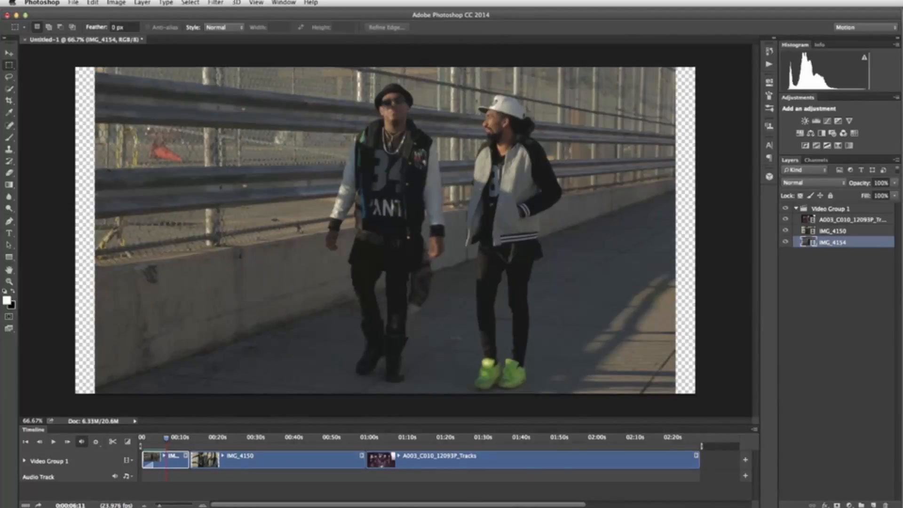
Step: Apply a 3-second Cross Fade transition between the IMG_4154 and IMG_4150 clips
left_click(128, 443)
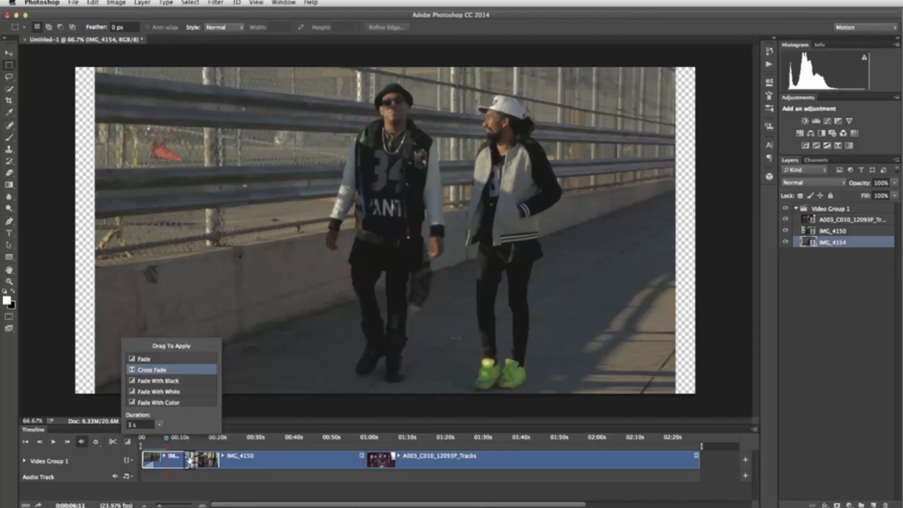
left_click_drag(189, 460, 189, 460)
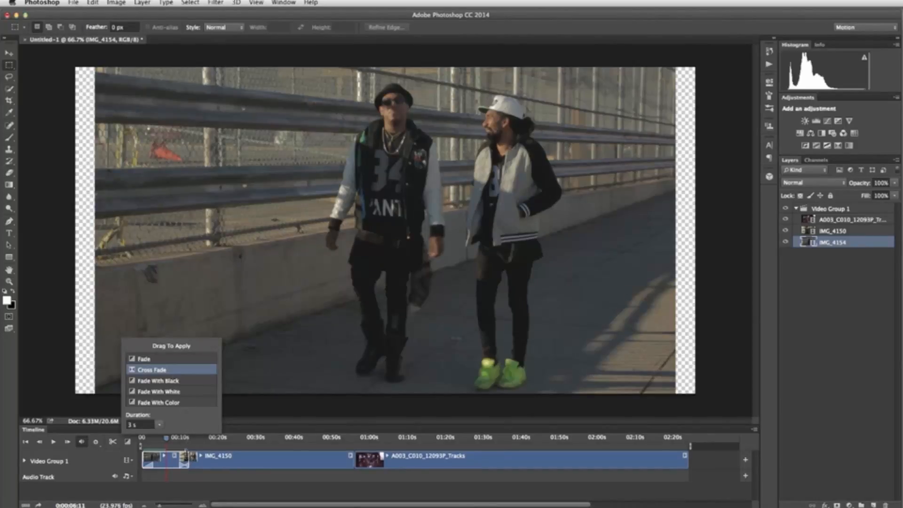
left_click(189, 507)
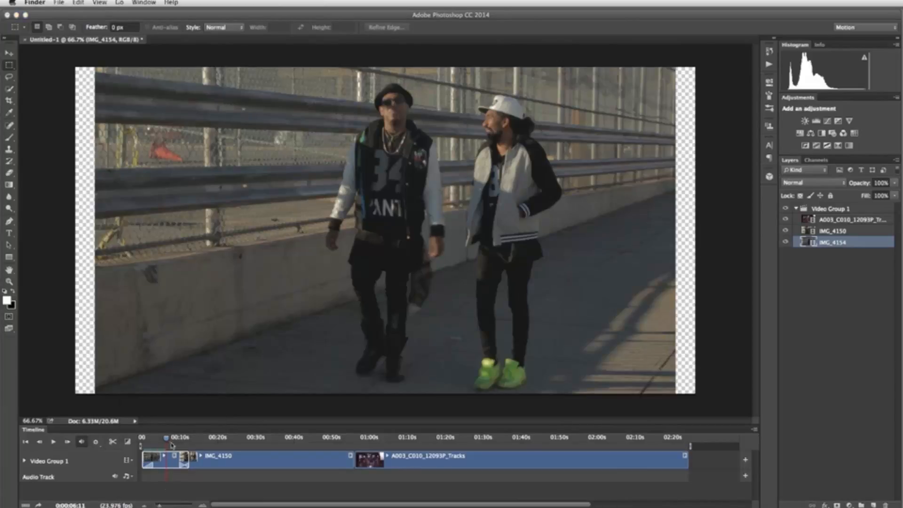
Step: Preview the cross fade by playing the timeline from just before the transition into IMG_4150
left_click(168, 441)
left_click_drag(168, 442, 174, 440)
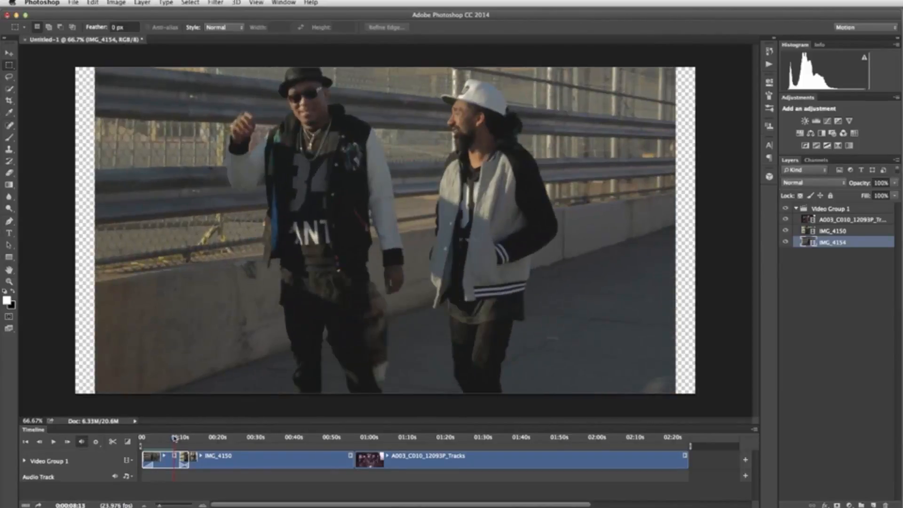
left_click(53, 442)
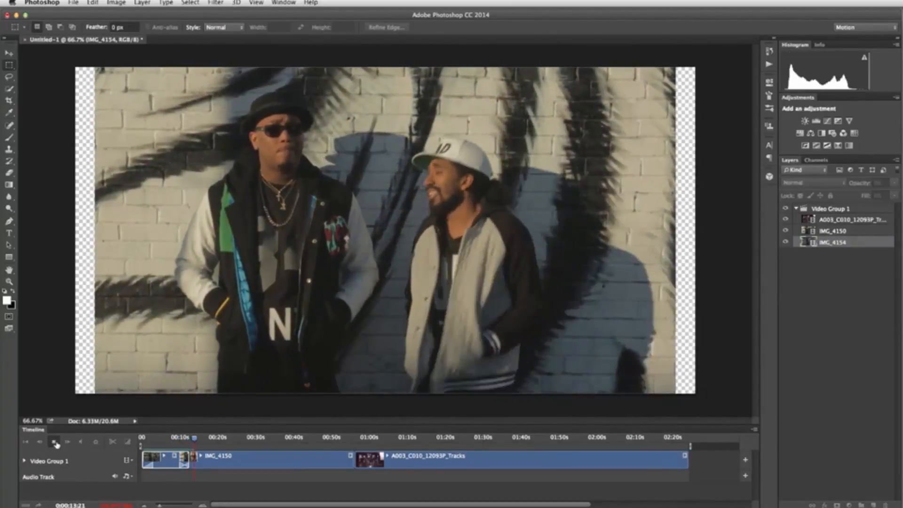
key("space")
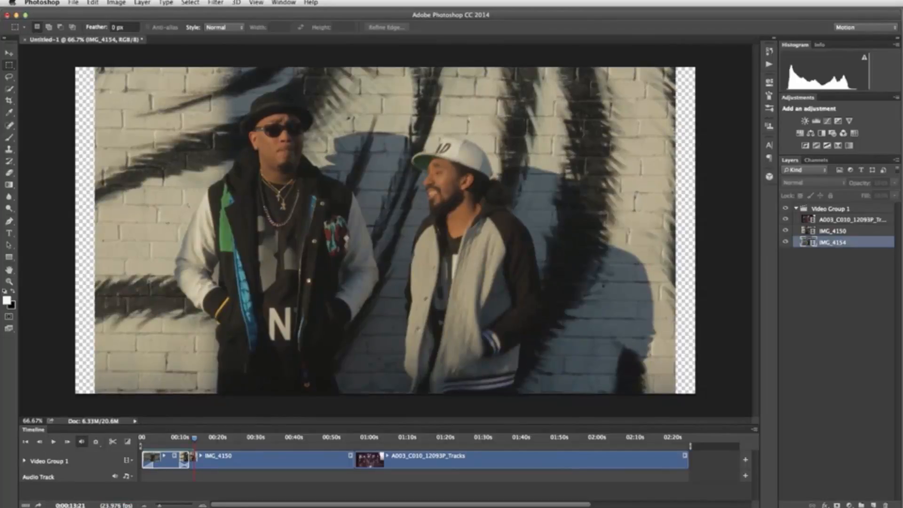
Step: Add the audio file MusicSoundtrack.m4a to the audio track
left_click(132, 478)
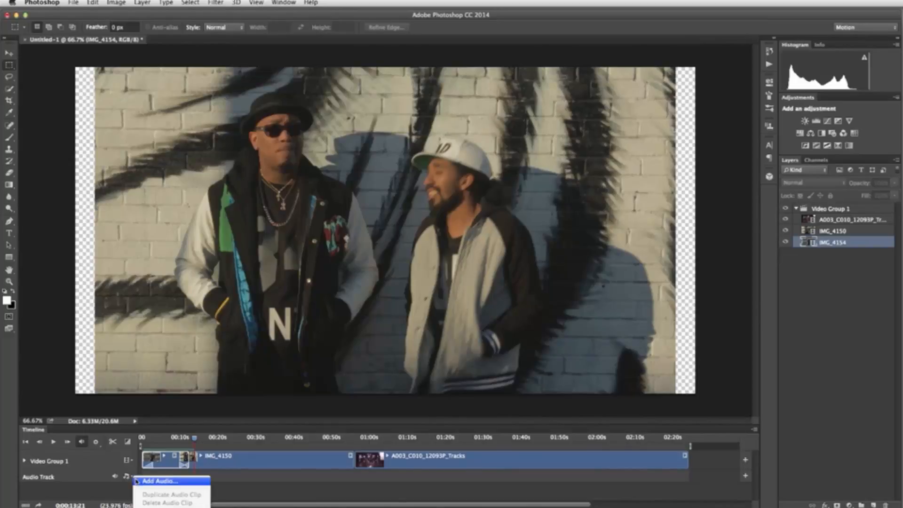
left_click(139, 482)
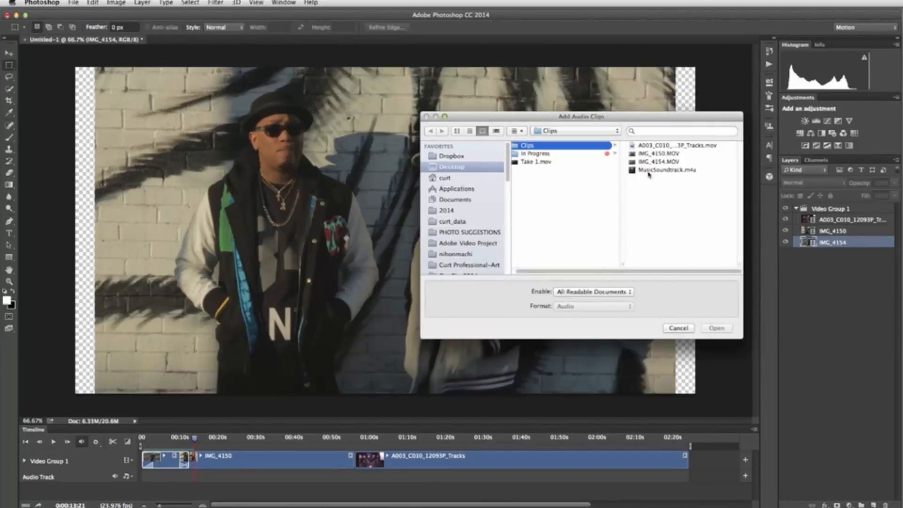
left_click(634, 171)
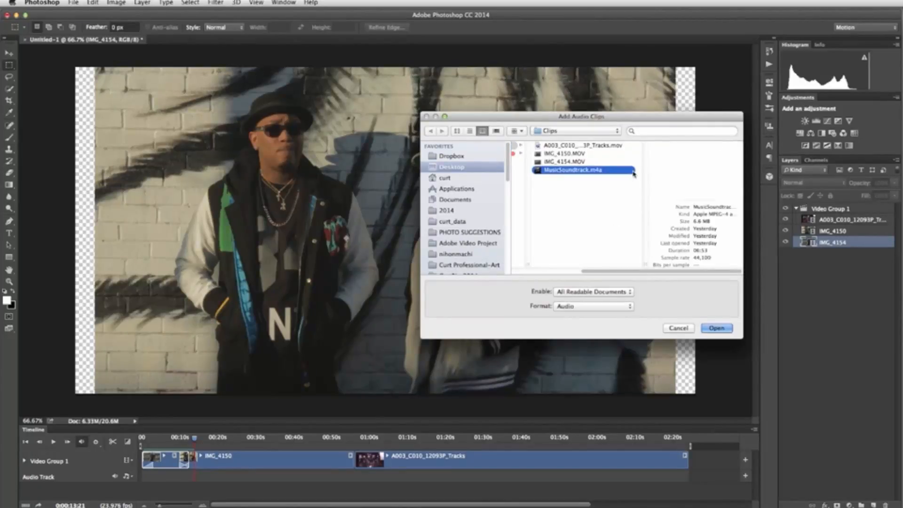
left_click(717, 328)
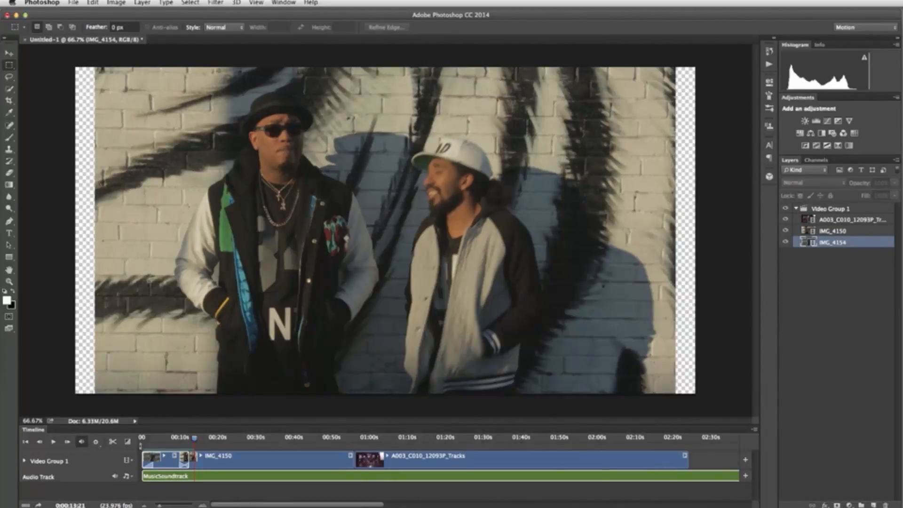
Step: Trim the end of the MusicSoundtrack audio clip back to the end of the IMG_4150 video clip
scroll(437, 461, "right", 10)
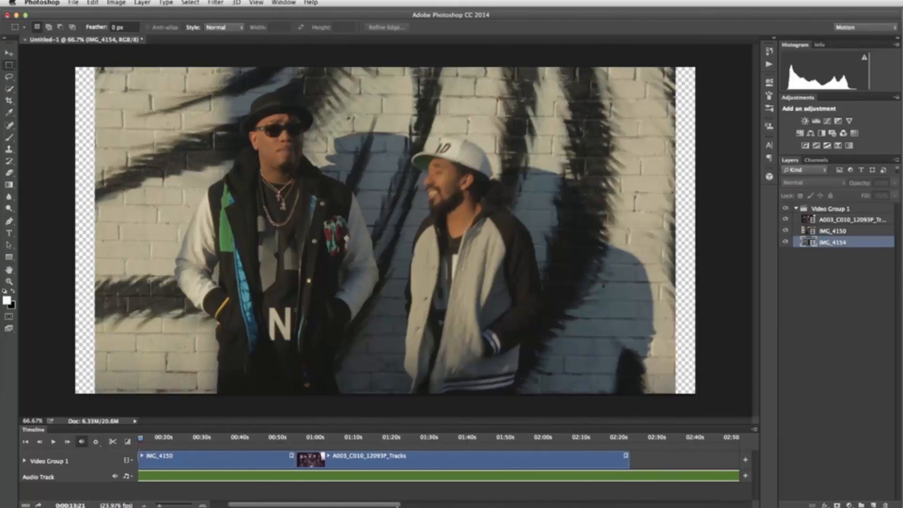
scroll(438, 466, "right", 5)
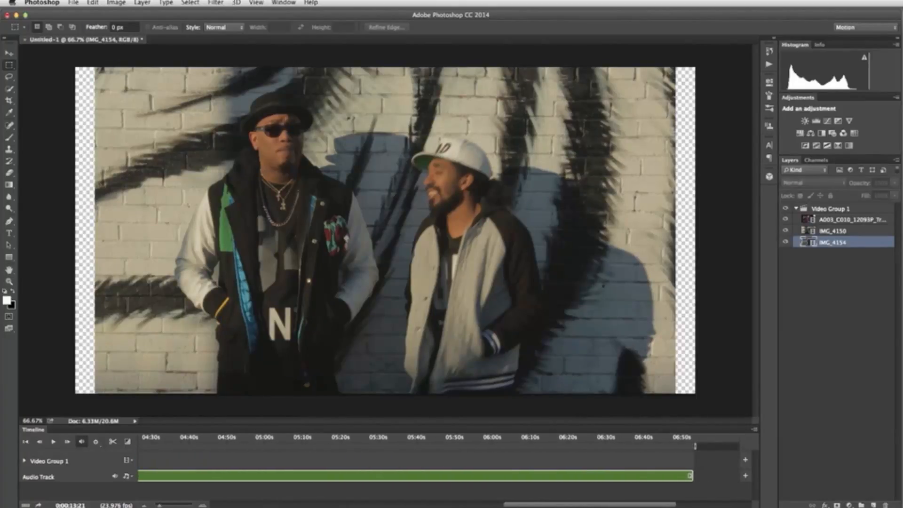
left_click_drag(689, 477, 353, 478)
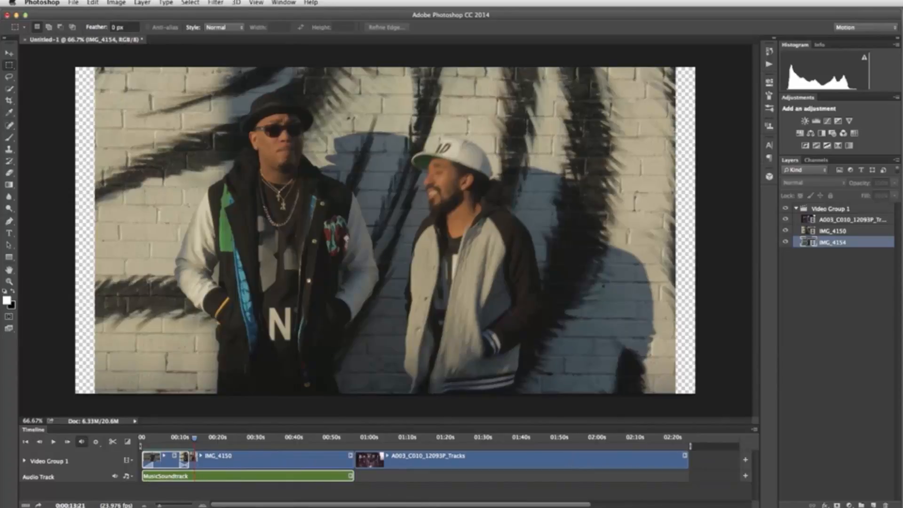
Step: Set the fade-in of the MusicSoundtrack audio clip to 3 seconds
right_click(251, 478)
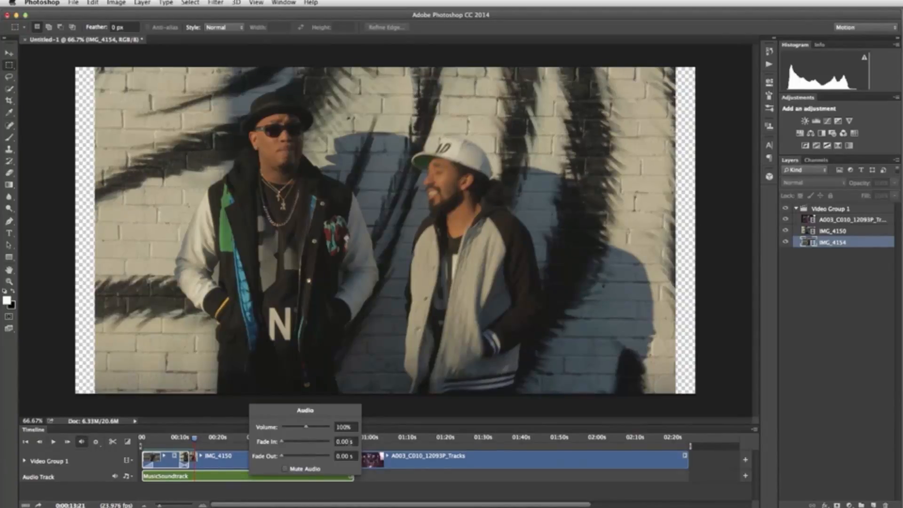
left_click(346, 442)
type("3")
key("Return")
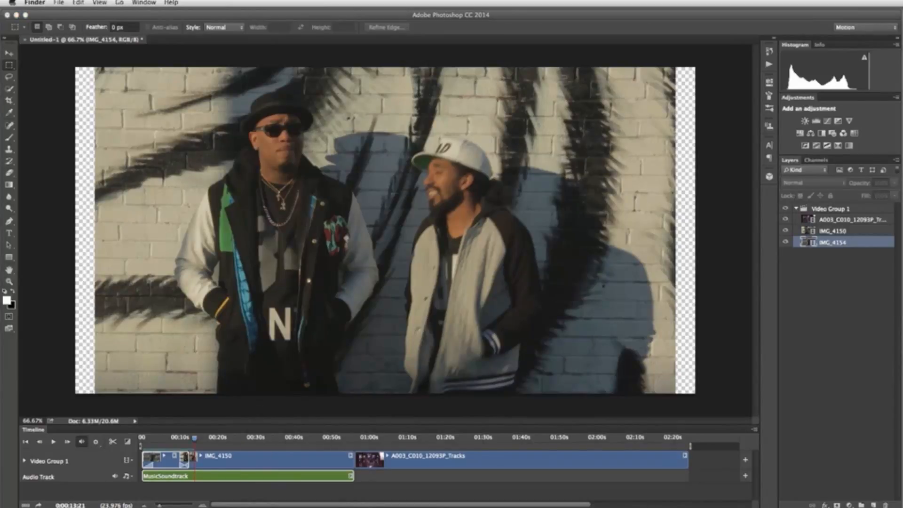
Step: Mute the audio of the IMG_4154 video clip
left_click(166, 463)
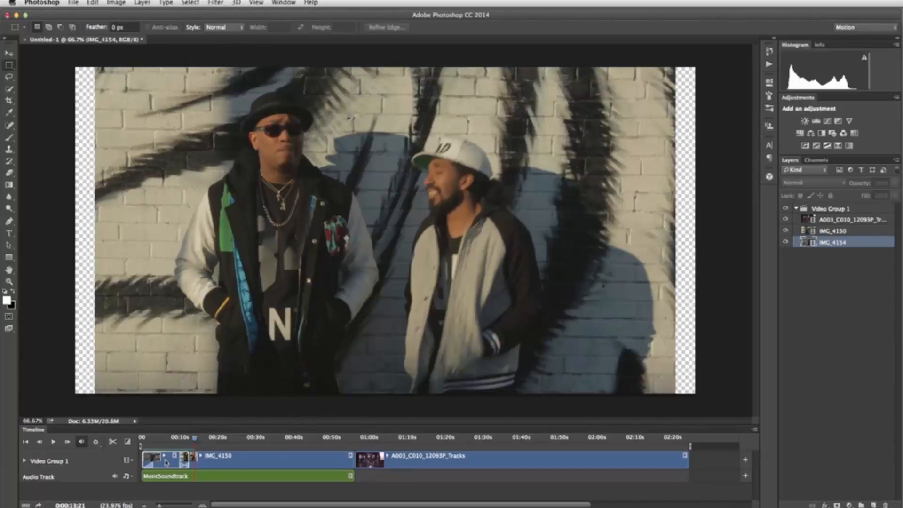
right_click(166, 463)
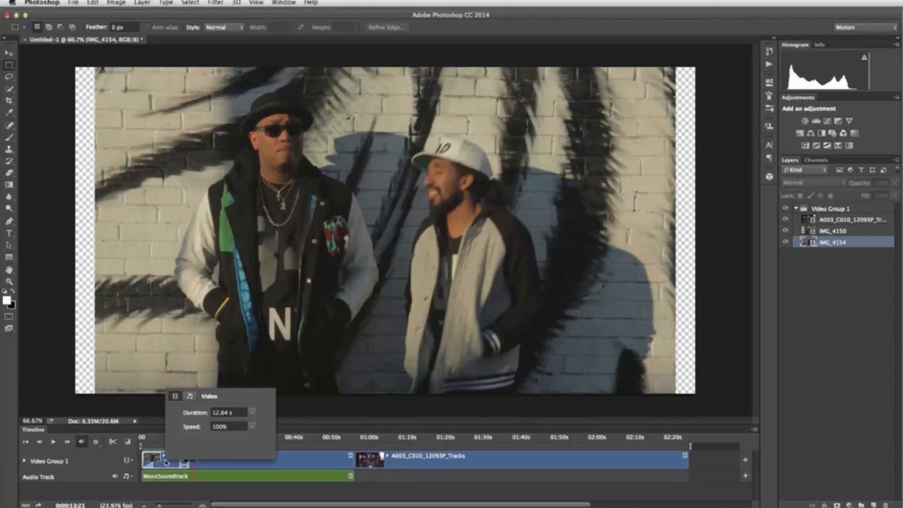
left_click(190, 398)
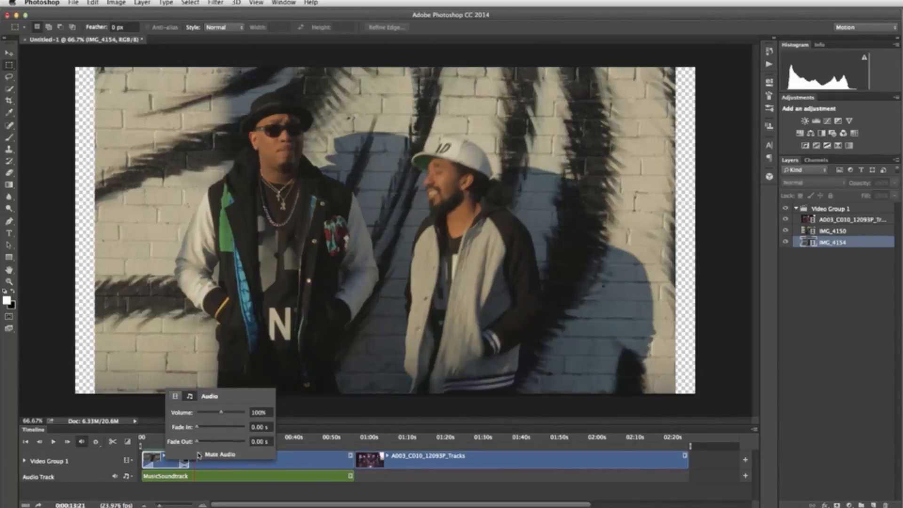
left_click(201, 454)
Step: Mute the audio of the IMG_4150 video clip
left_click(264, 462)
right_click(265, 463)
left_click(288, 400)
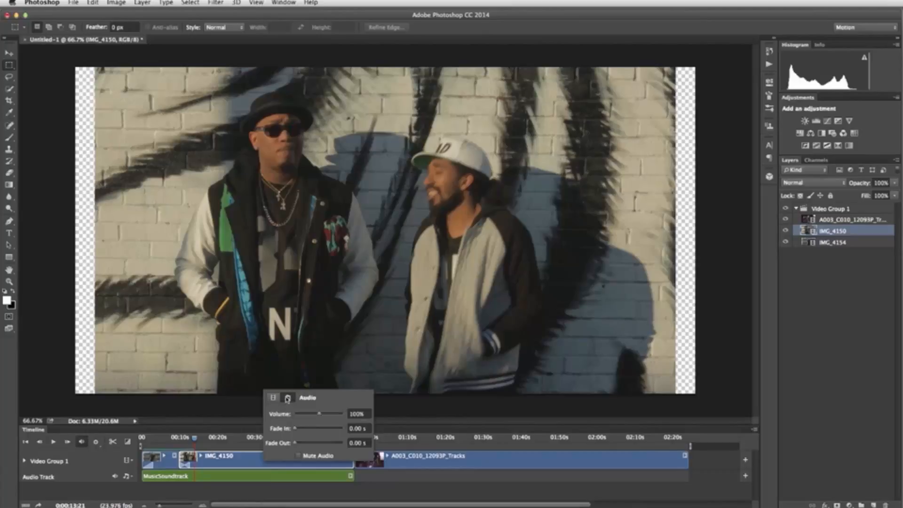
left_click(299, 456)
Step: Play the timeline from its beginning past the transition into IMG_4150 to preview the soundtrack with the clips muted
left_click(142, 441)
left_click(53, 441)
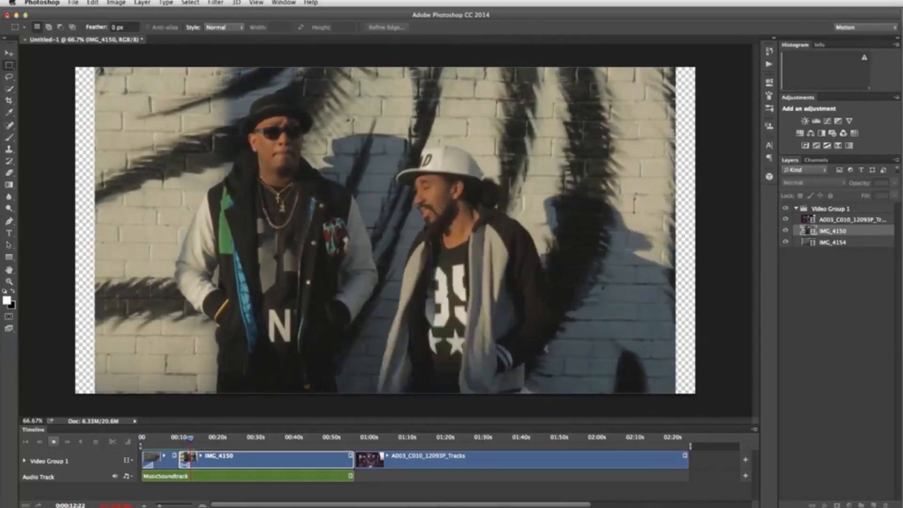
key("space")
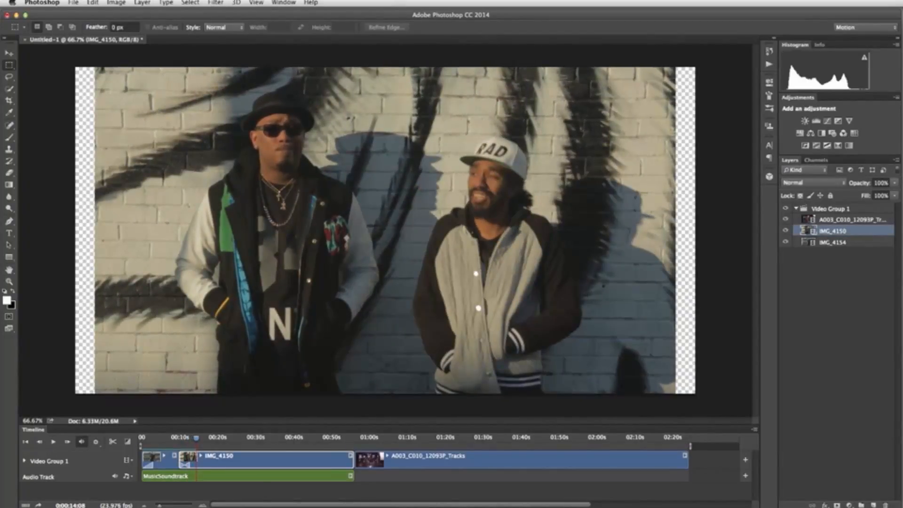
Step: Open the audio settings of the IMG_4150 clip to review its volume, fade and mute options
right_click(262, 460)
left_click(285, 395)
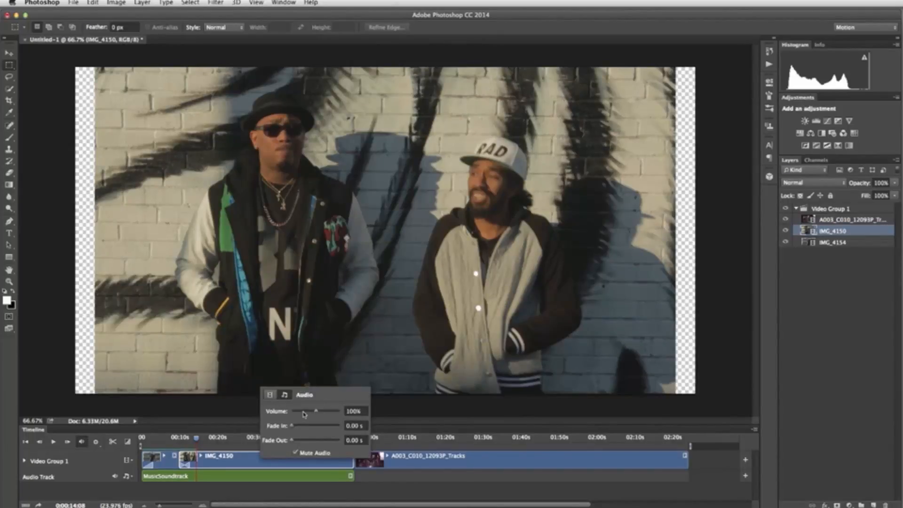
key("super+Tab")
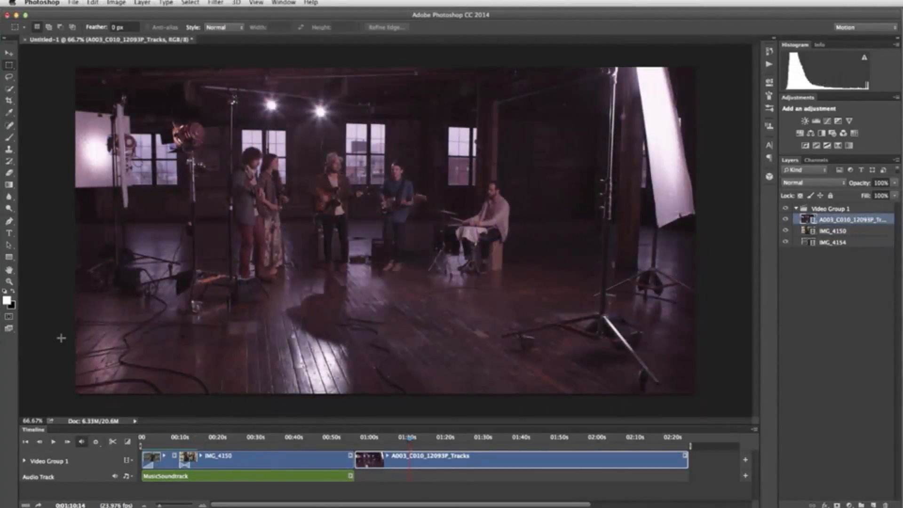
Step: Add a text layer reading "Live Music" with the Type tool
left_click(10, 234)
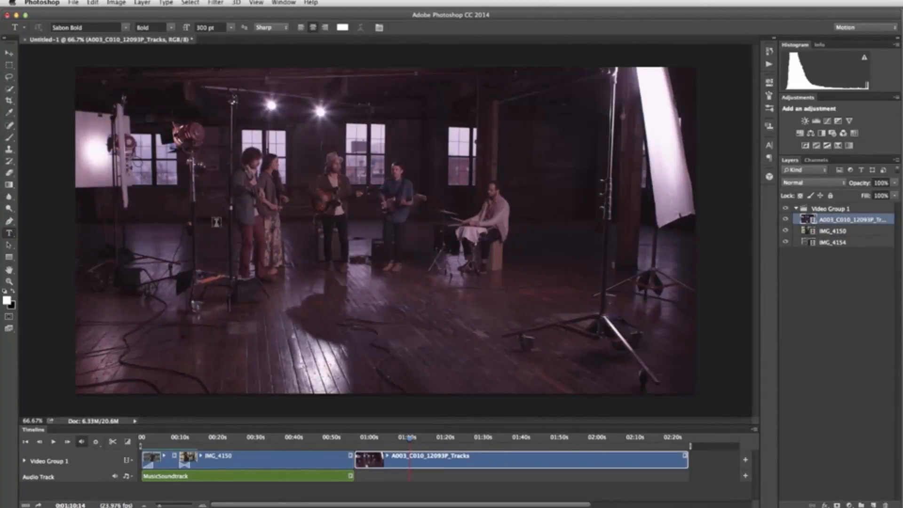
left_click(296, 213)
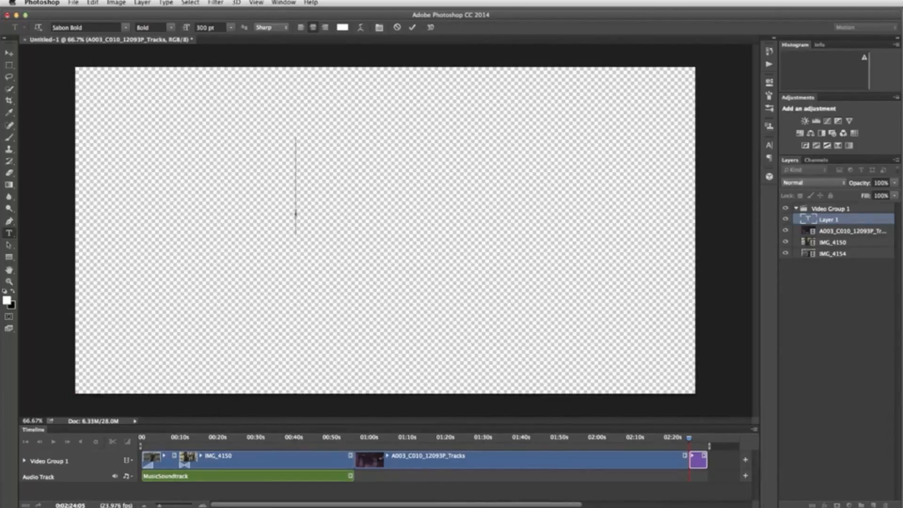
type("Live Music")
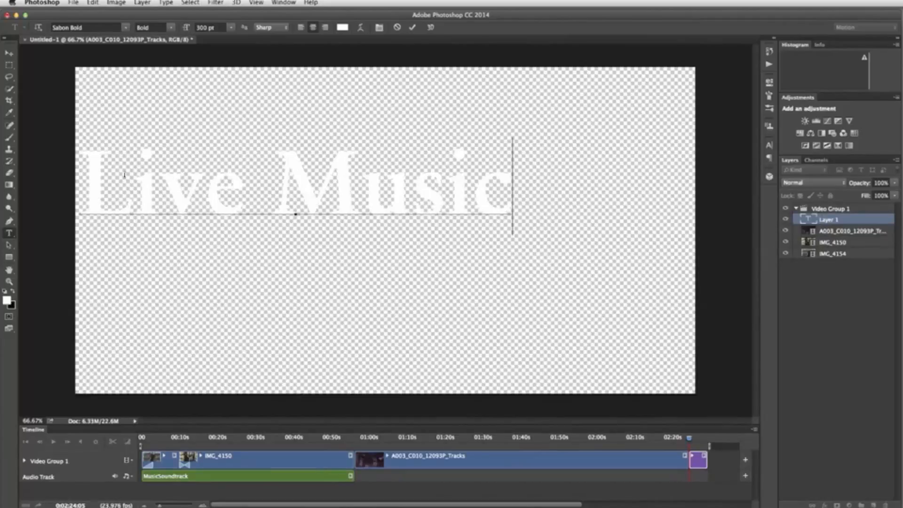
Step: Set the font size of the whole Live Music text to 150 pt and commit the text edit
left_click_drag(94, 175, 507, 176)
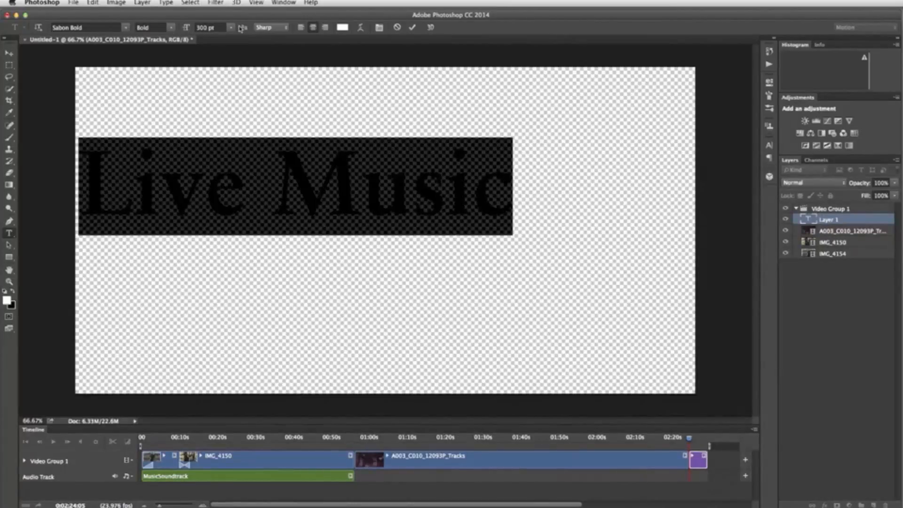
left_click_drag(207, 28, 194, 29)
type("150")
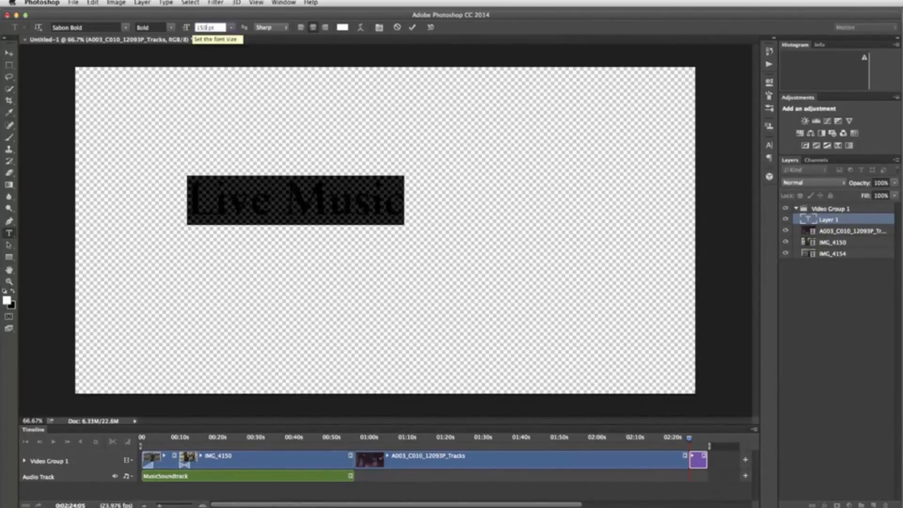
left_click(413, 27)
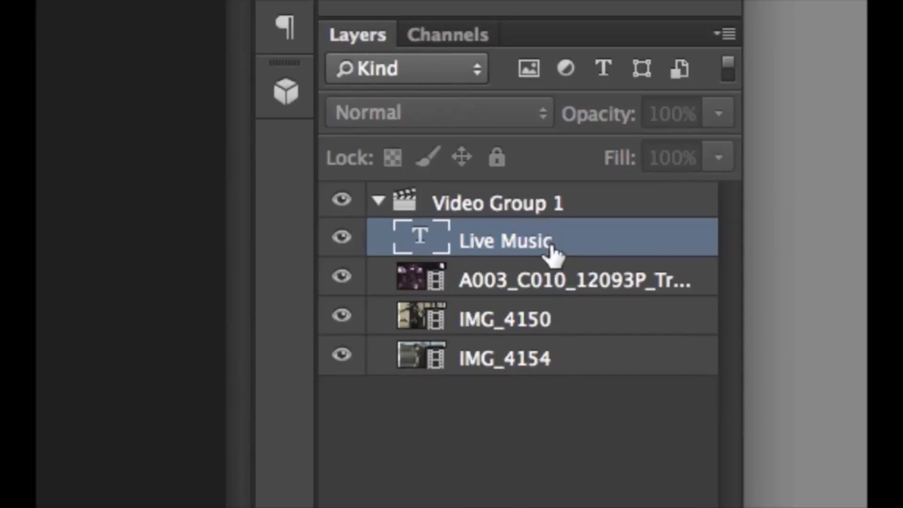
Step: Overlay the Live Music title on the beginning of the A003_C010_12093P_Tracks clip, above Video Group 1, near the lower centre of the frame
left_click_drag(553, 249, 557, 181)
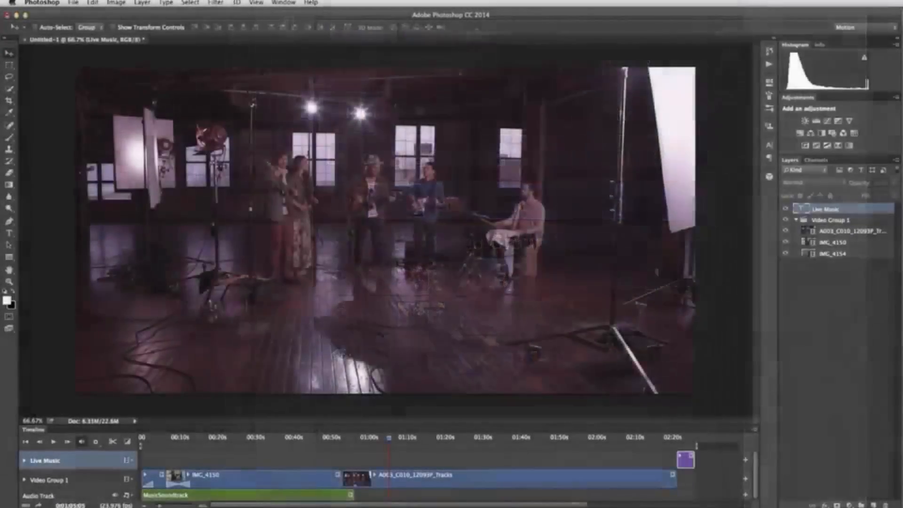
left_click_drag(690, 469, 386, 459)
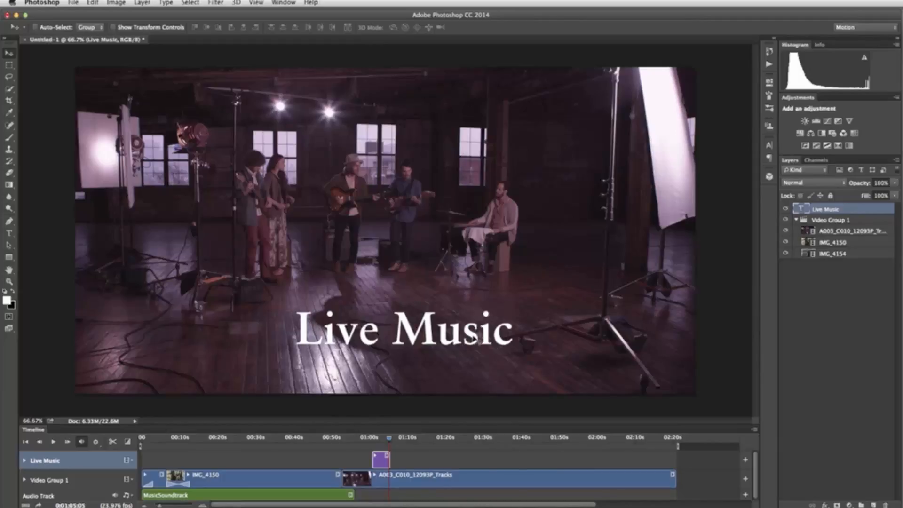
mouse_move(475, 339)
left_mouse_down()
mouse_move(446, 340)
mouse_move(479, 337)
mouse_move(471, 320)
mouse_move(442, 327)
mouse_move(477, 341)
mouse_move(473, 328)
mouse_move(467, 334)
left_mouse_up()
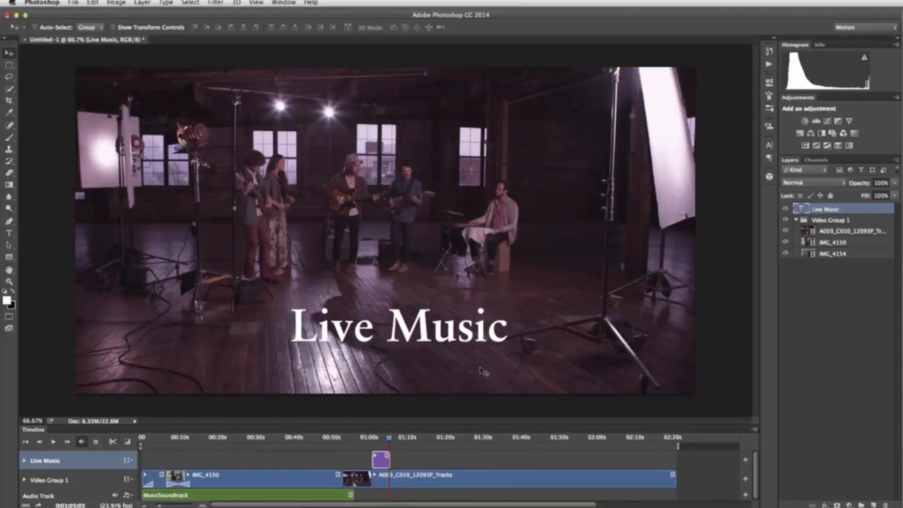
Step: Apply Fade transitions to the start and end of the Live Music title clip and extend the clip's start earlier
left_click(128, 443)
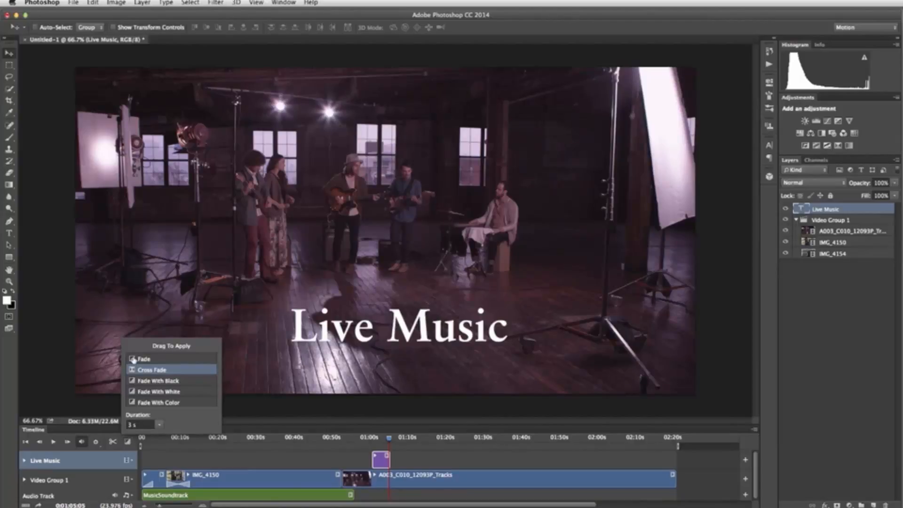
left_click_drag(133, 360, 376, 461)
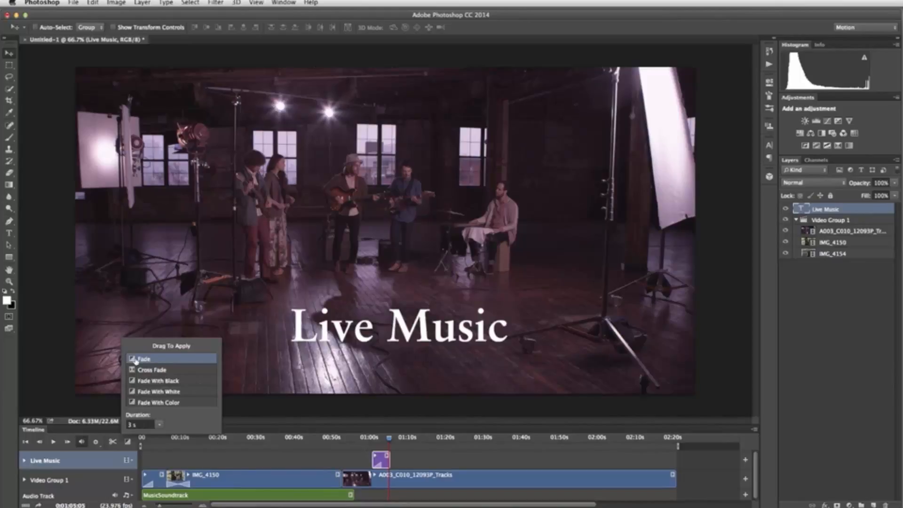
left_click_drag(133, 360, 351, 441)
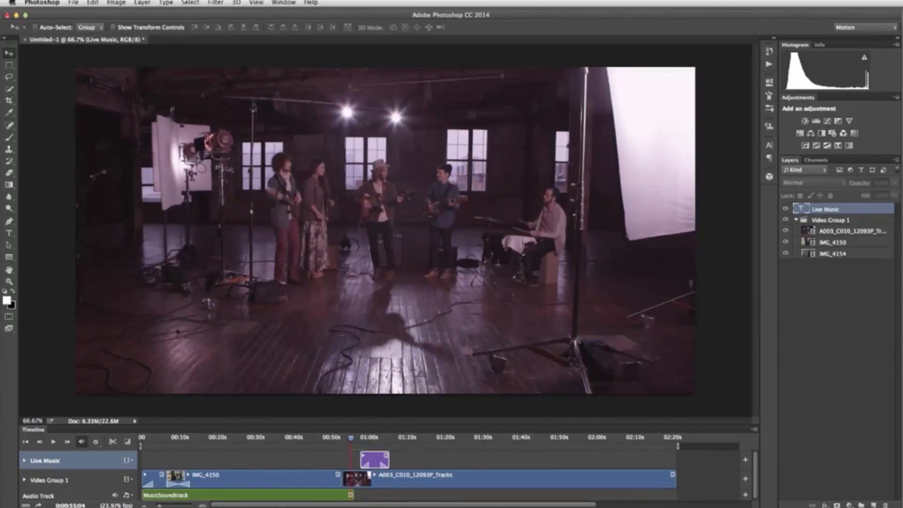
Step: Play the timeline from just before the Live Music title to preview its fades
left_click(54, 443)
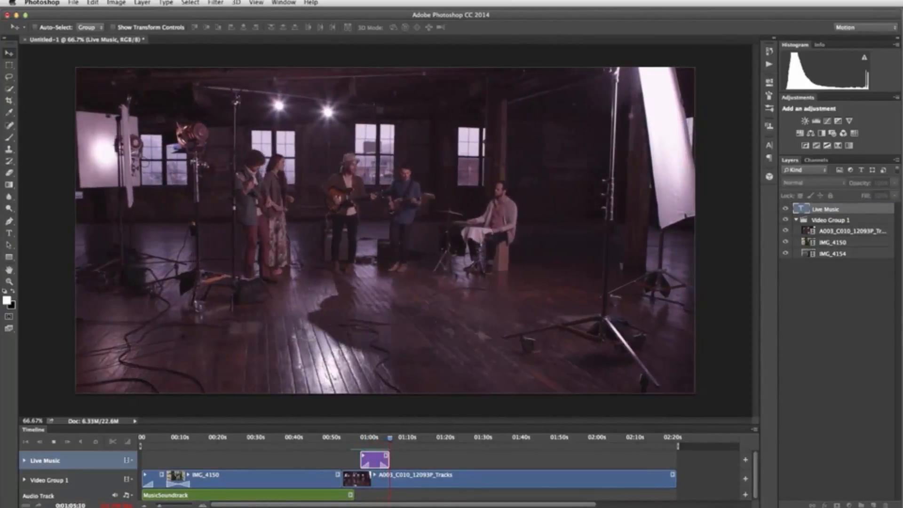
left_click(55, 442)
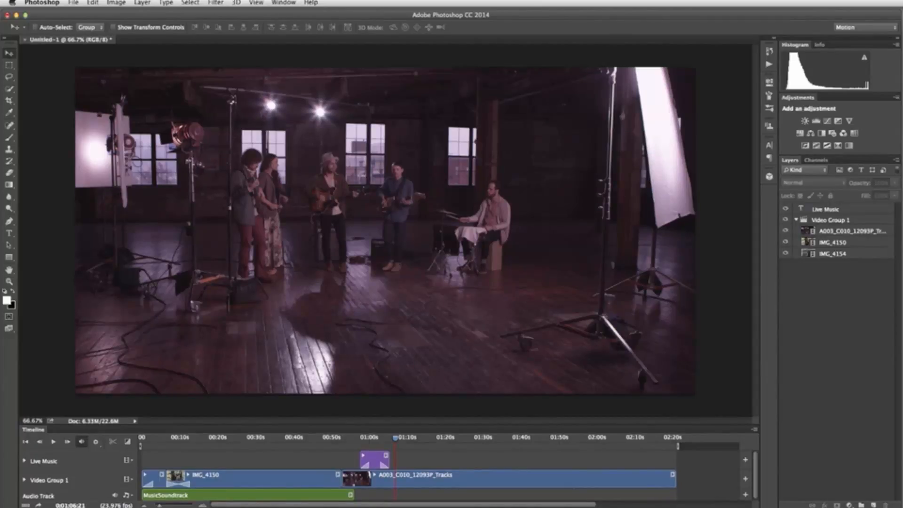
Step: Try a Black & White adjustment layer on the A003_C010_12093P_Tracks clip and undo it
left_click(620, 483)
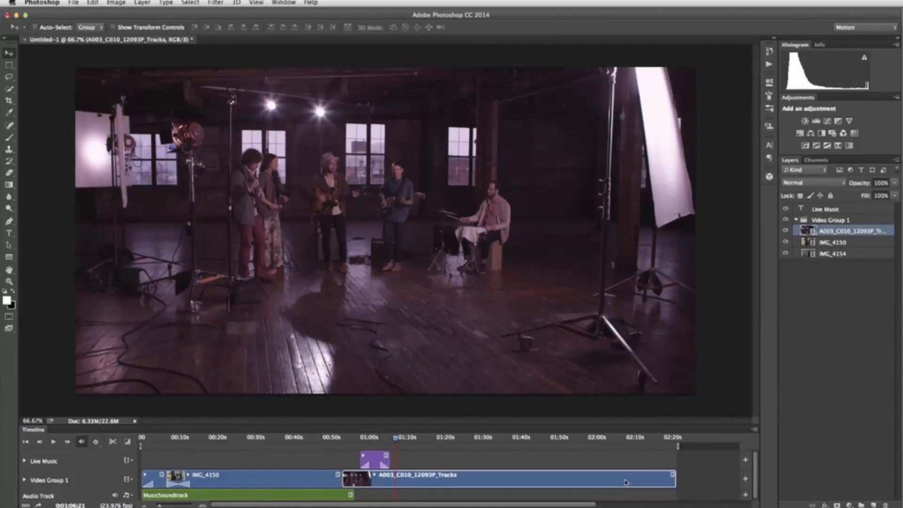
left_click(822, 134)
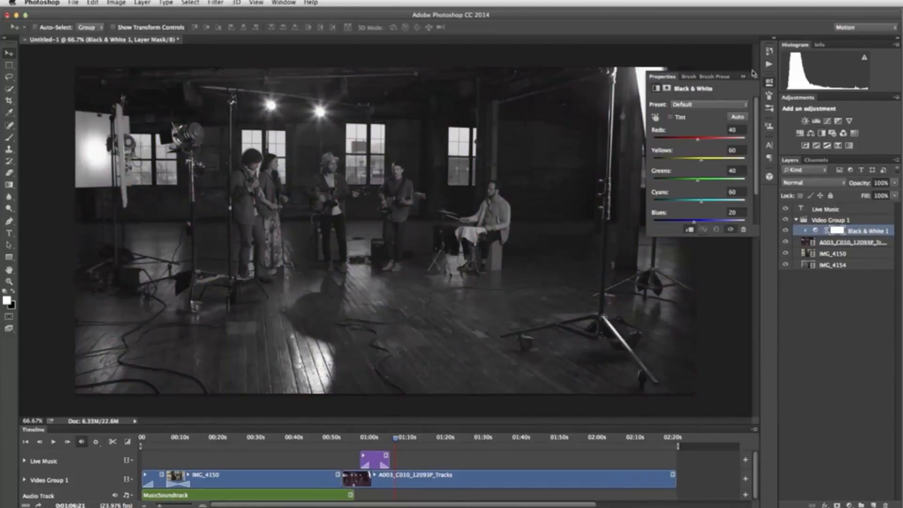
left_click(770, 83)
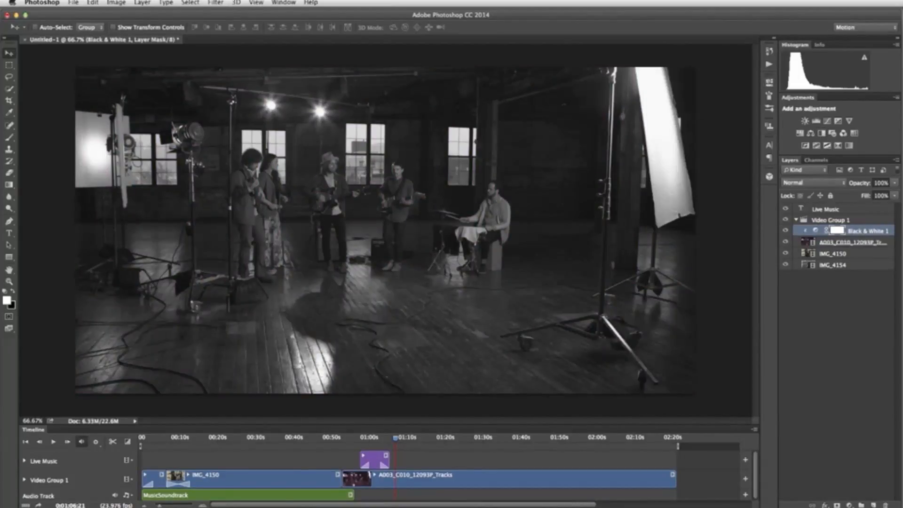
key("super+z")
Step: Try a Levels adjustment layer on the A003_C010_12093P_Tracks clip and delete it
left_click(817, 121)
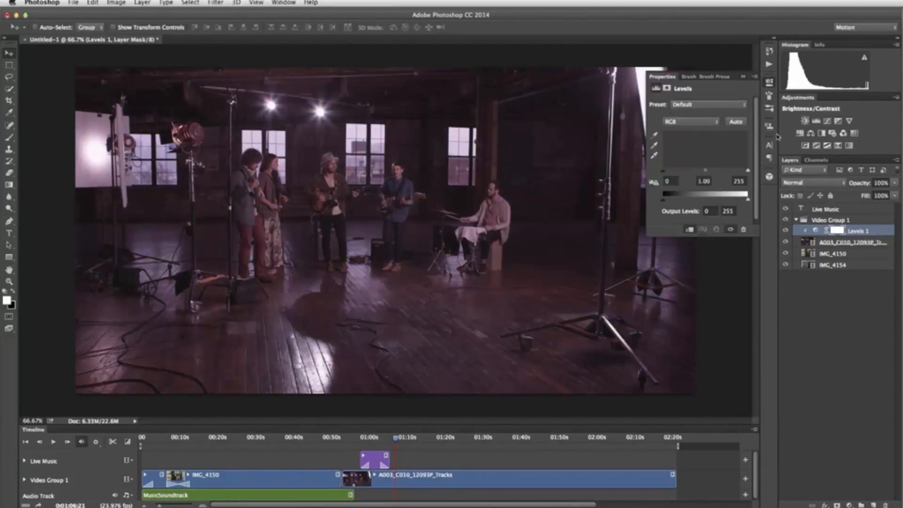
left_click_drag(705, 174, 706, 174)
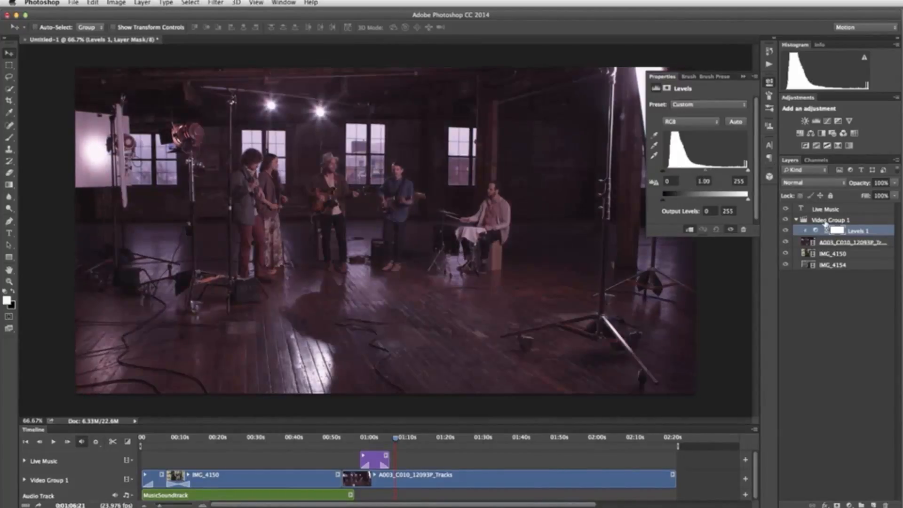
key("BackSpace")
Step: Try a Channel Mixer adjustment on the A003_C010_12093P_Tracks clip with Red +88 and Blue -37 in the Red output channel, and delete it
left_click(844, 133)
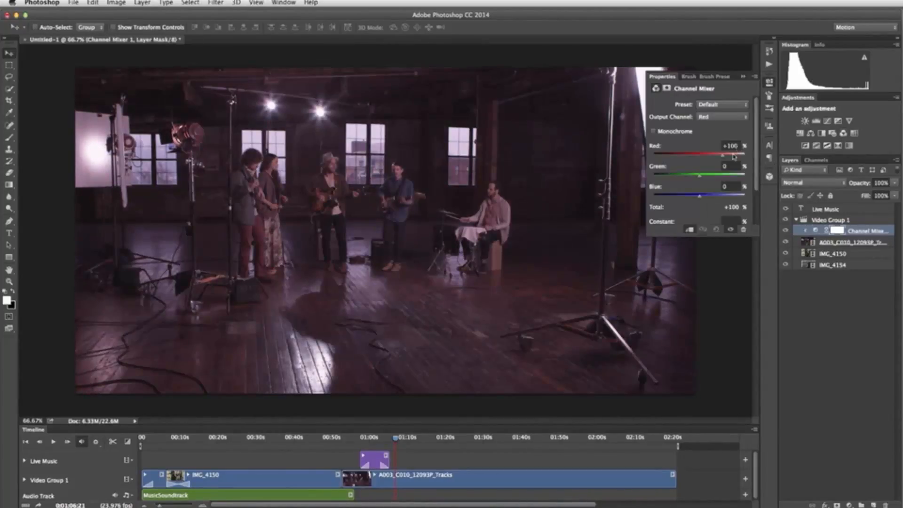
mouse_move(722, 155)
left_mouse_down()
mouse_move(687, 165)
mouse_move(719, 165)
left_mouse_up()
mouse_move(700, 195)
left_mouse_down()
mouse_move(710, 200)
mouse_move(698, 199)
left_mouse_up()
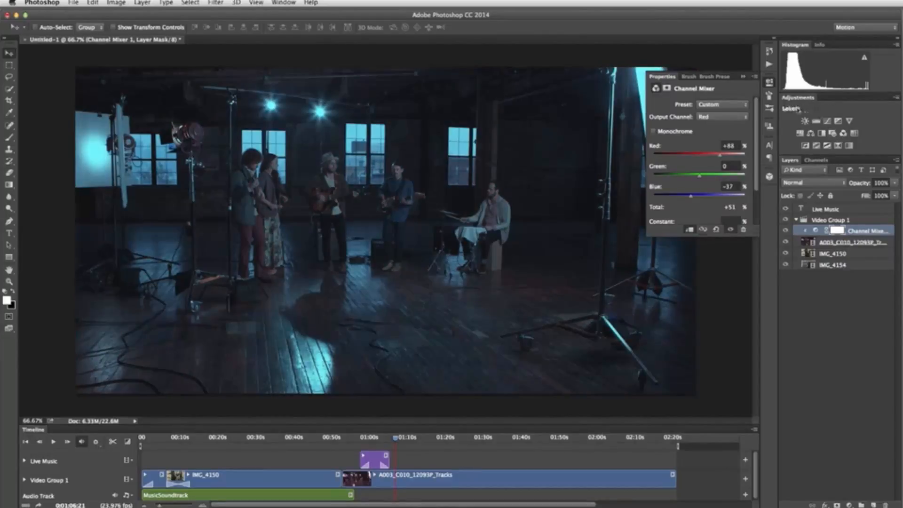
left_click(770, 83)
key("Delete")
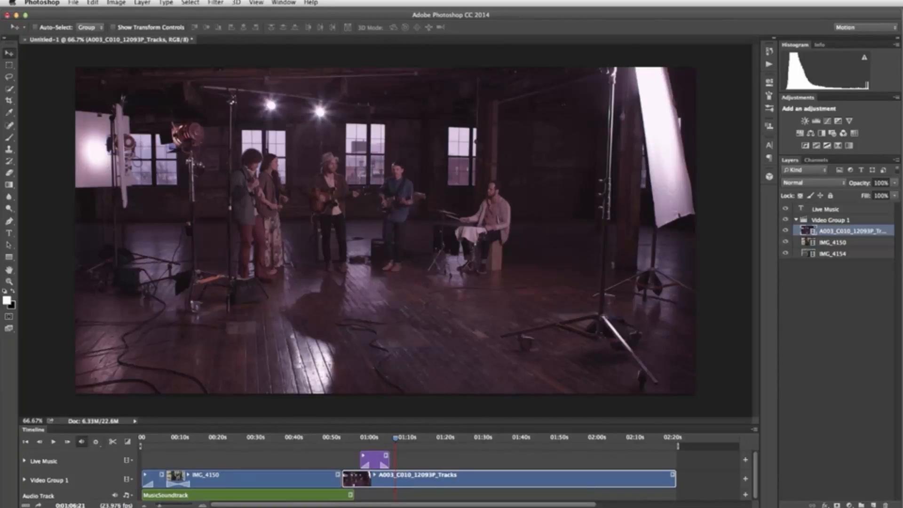
Step: Set up a video render named Adobe Video.mp4 with the Desktop as its destination folder
left_click(76, 3)
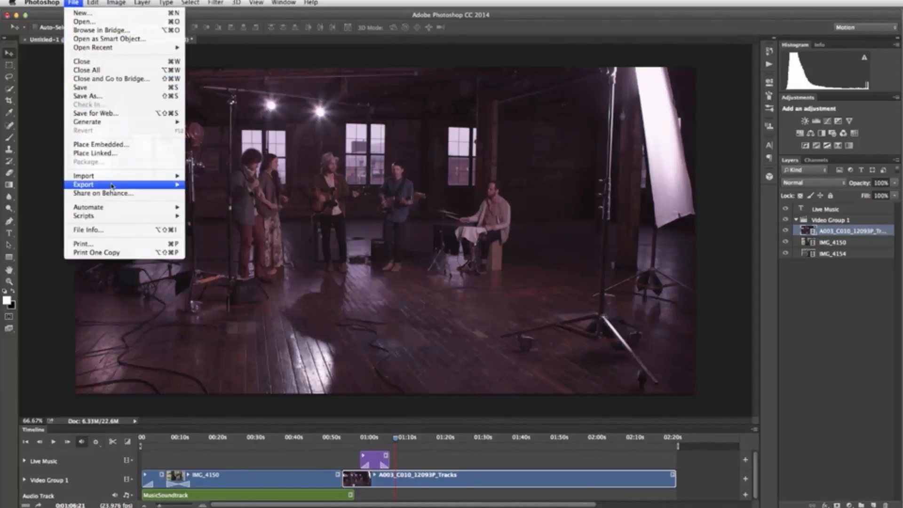
mouse_move(112, 185)
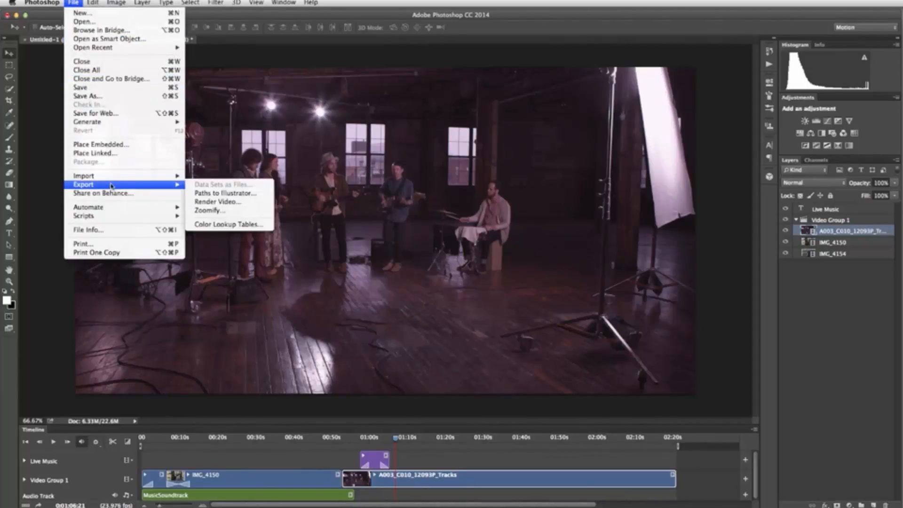
left_click(220, 204)
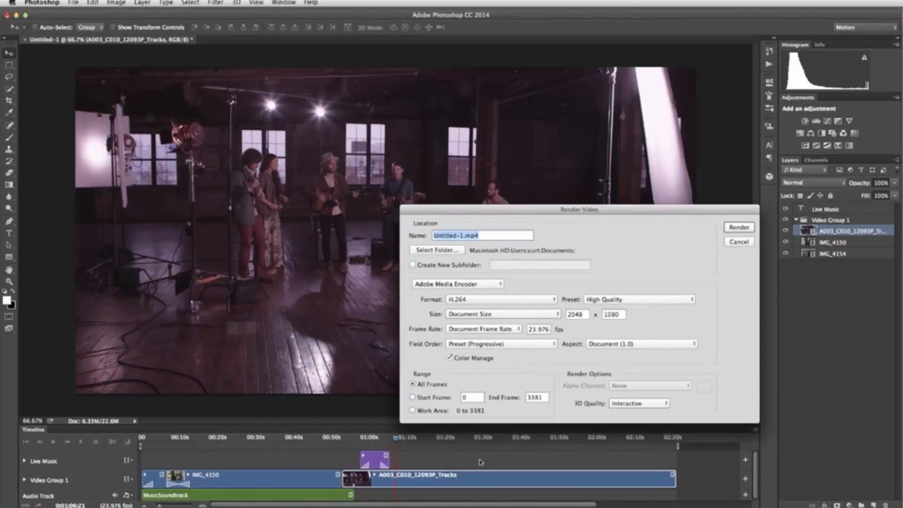
type("Adobe Video")
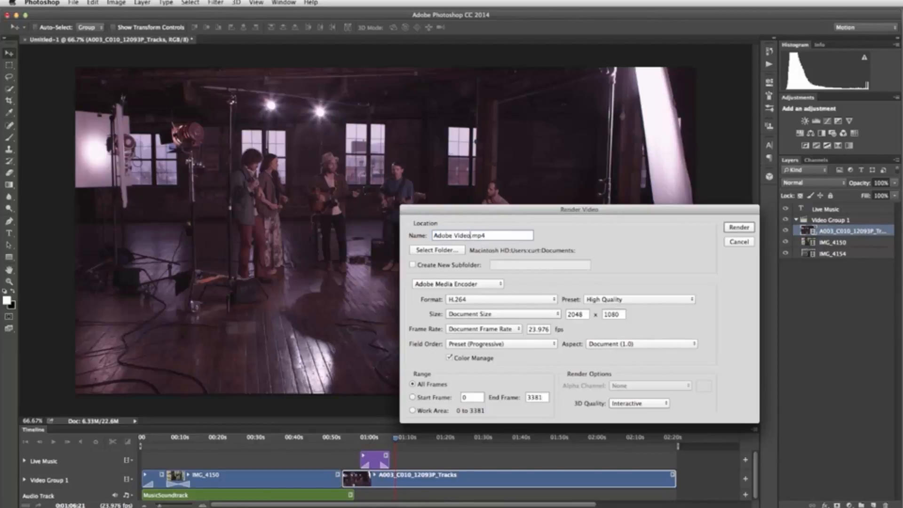
left_click(451, 251)
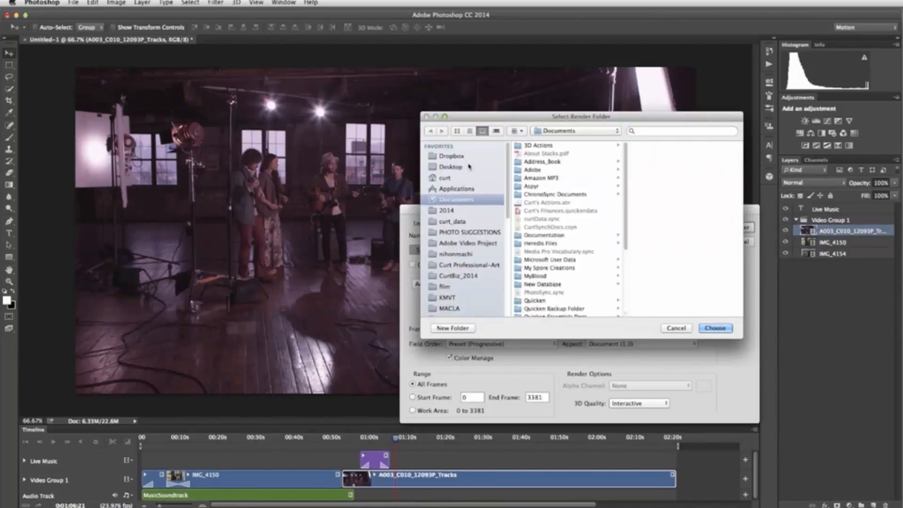
left_click(451, 167)
key("Return")
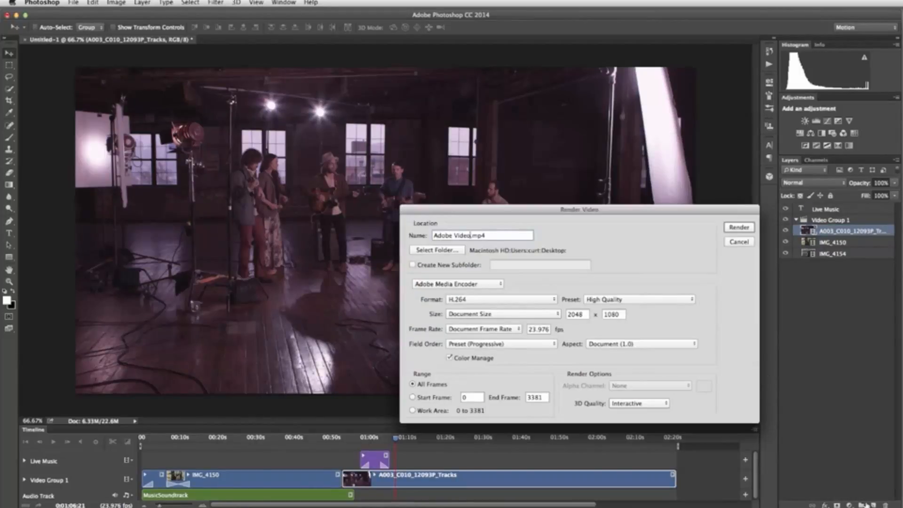
Step: Select H.264 as the render format and browse its encoding presets
left_click(516, 301)
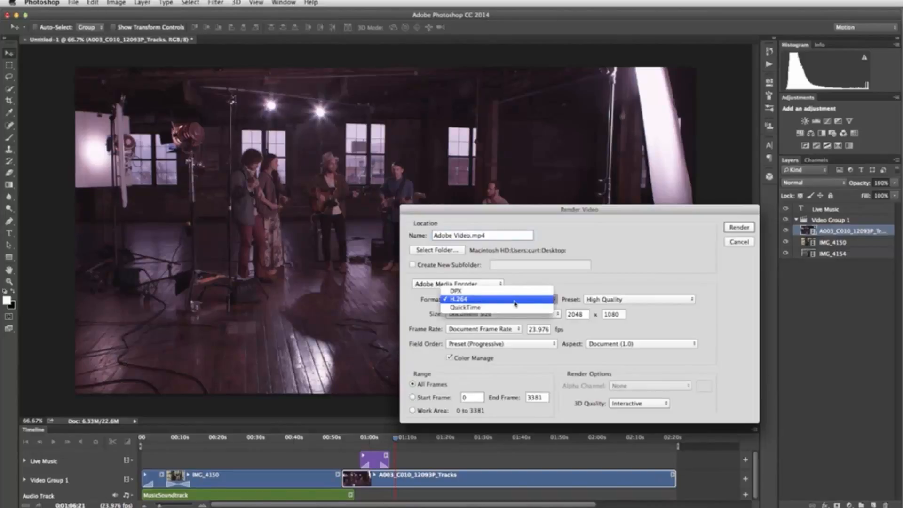
left_click(515, 301)
left_click(684, 300)
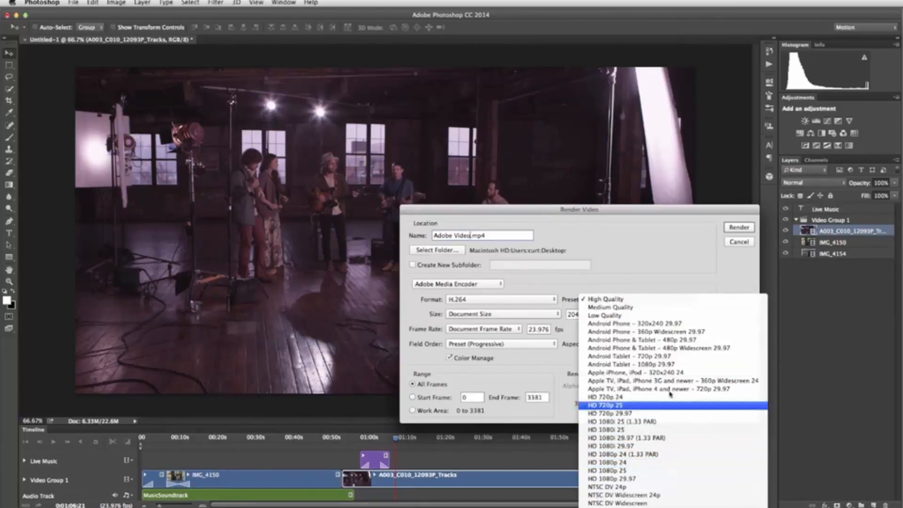
left_click(670, 273)
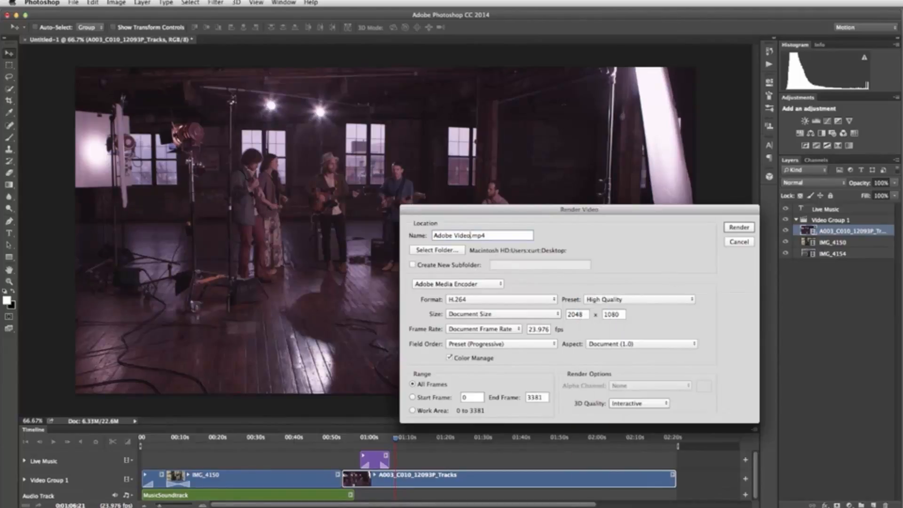